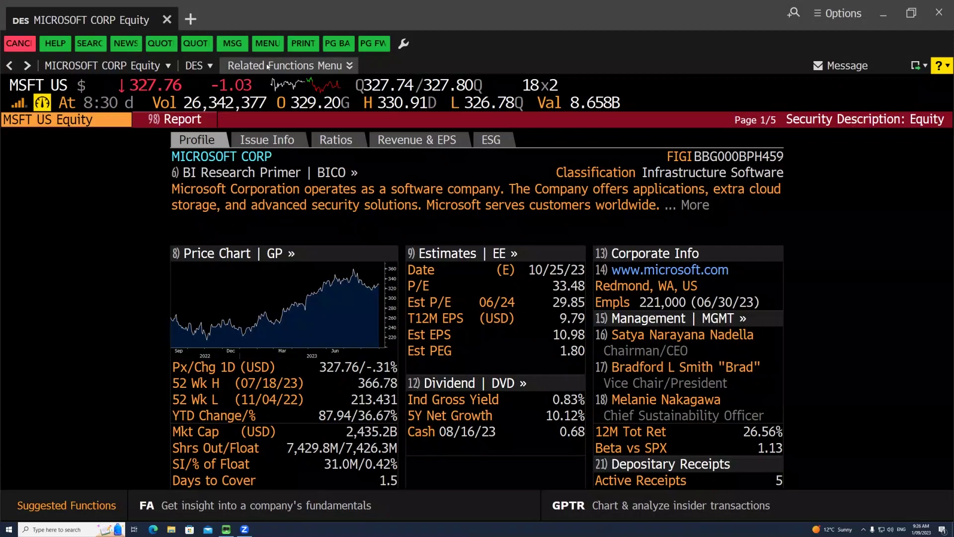
# - Open the related functions list from Microsoft's MSFT US Equity DES page
pyautogui.click(268, 67)
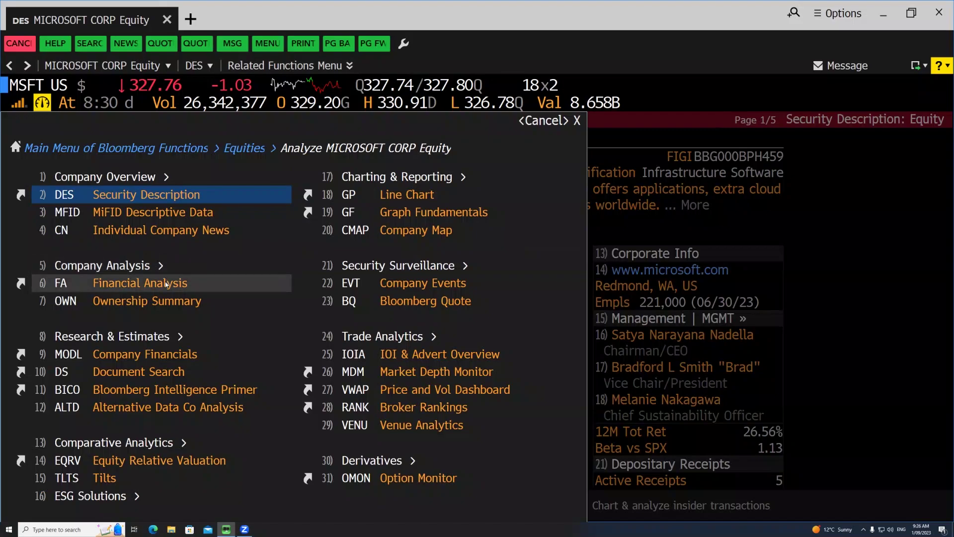
# - Open Microsoft's FA income statement and scroll down to Dividends per Share
pyautogui.click(114, 279)
pyautogui.click(111, 157)
pyautogui.scroll(-10, 243, 324)
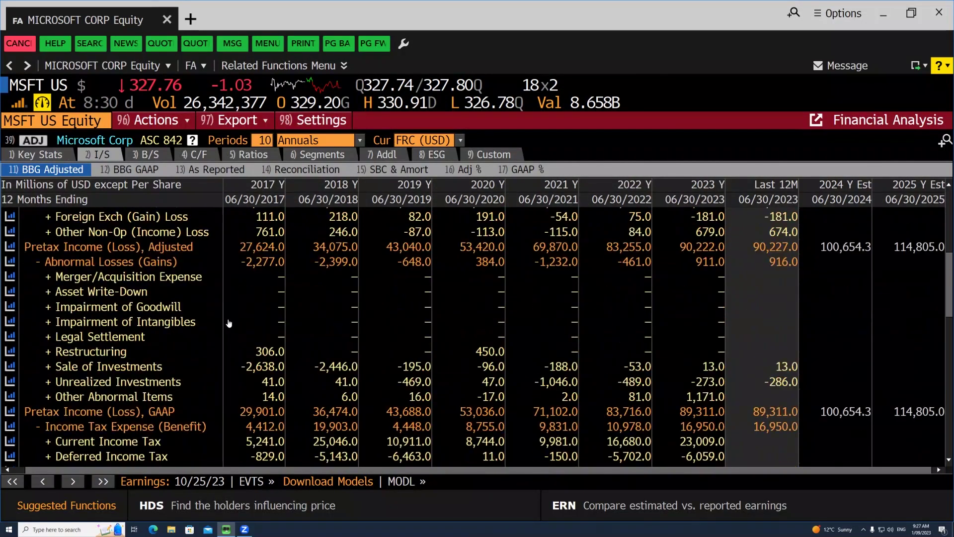
pyautogui.scroll(-5, 228, 324)
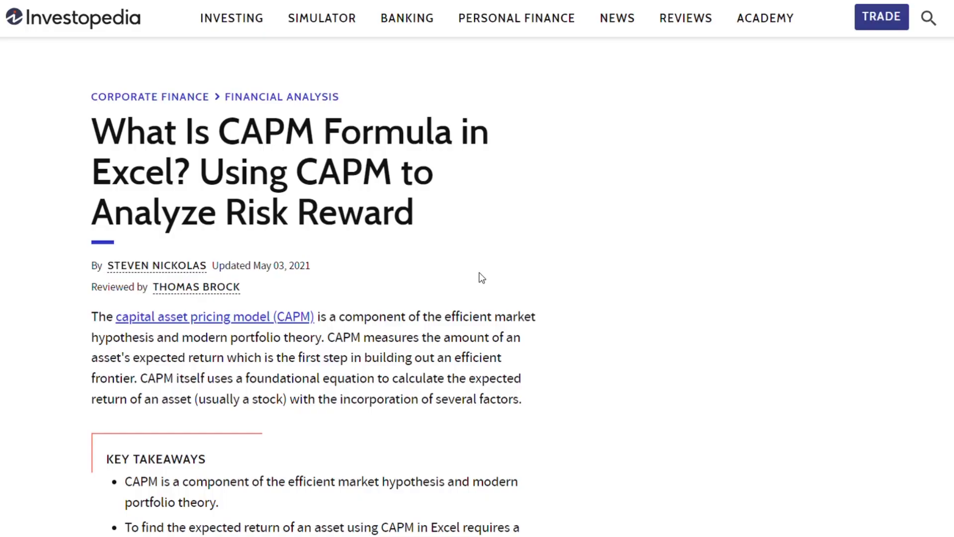
pyautogui.scroll(-3, 480, 274)
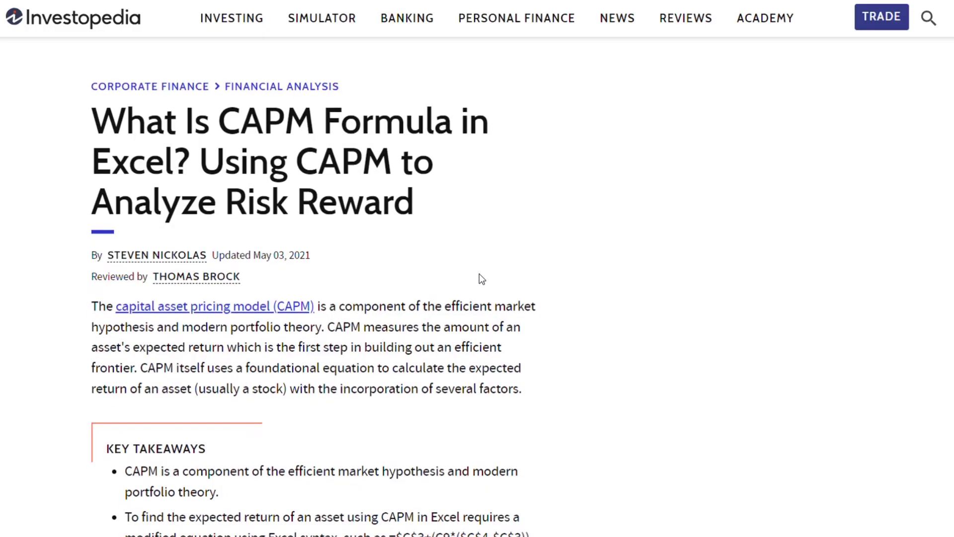
# - Scroll the Investopedia CAPM in Excel article down to the formula image
pyautogui.scroll(-5, 479, 276)
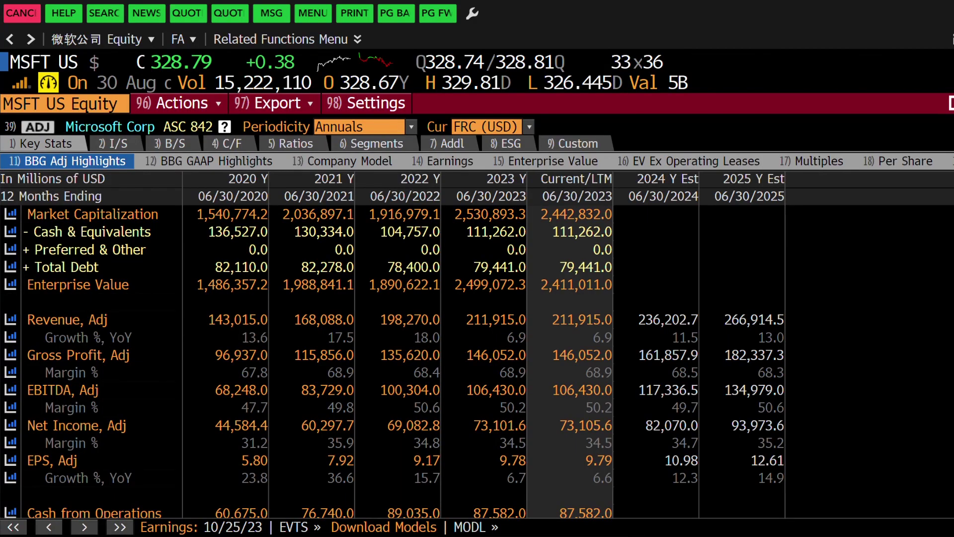
# - Run WACC to show Microsoft's cost-of-capital page
pyautogui.write('WACC')
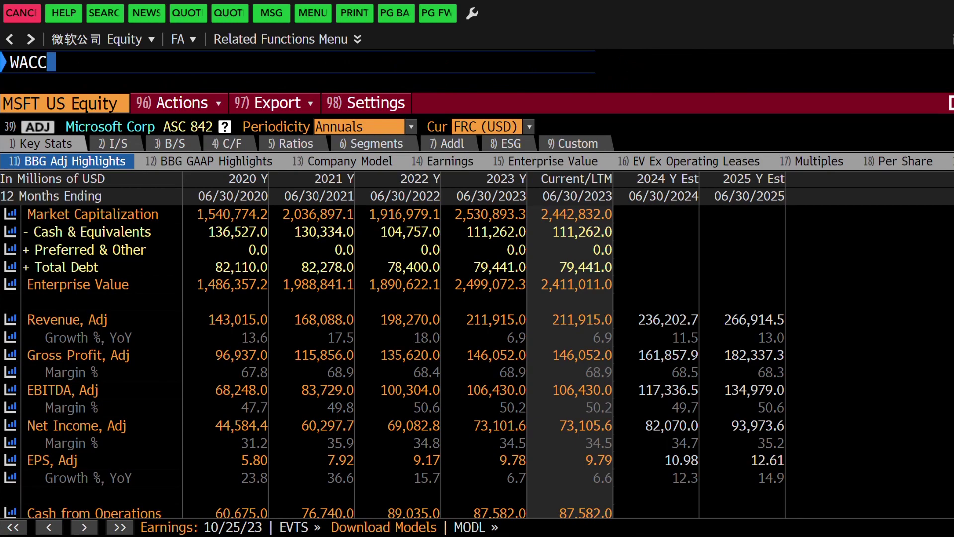
pyautogui.press('Return')
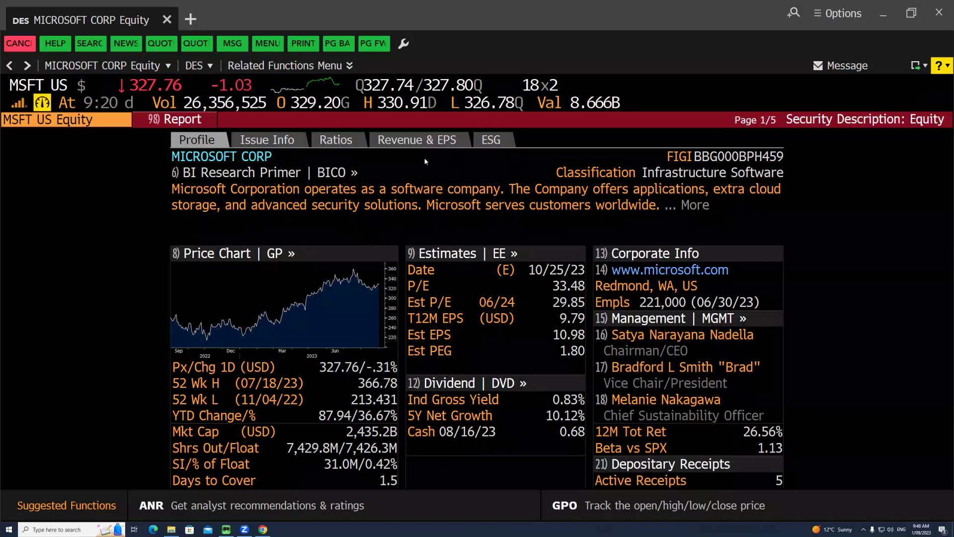
# - Open Microsoft's GP price line chart, plus a new terminal tab
pyautogui.click(253, 64)
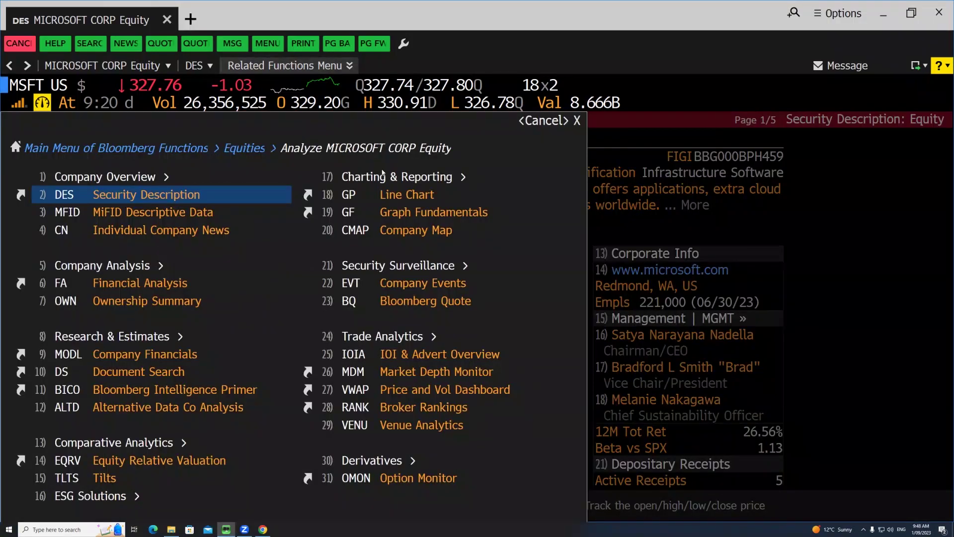
pyautogui.click(420, 200)
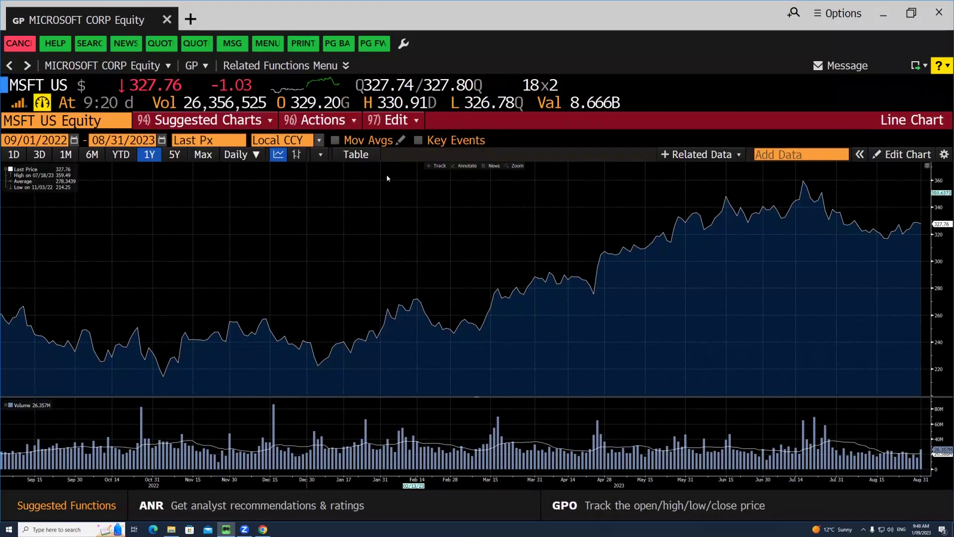
pyautogui.click(191, 19)
# - Chart SPY US Equity at Max, Monthly 10Y, then return to Microsoft's tab
pyautogui.write('SP')
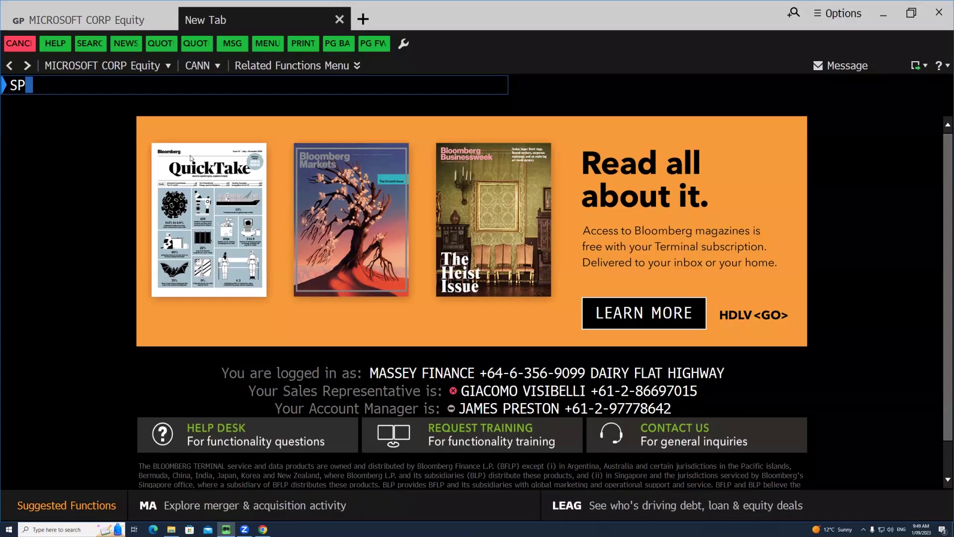
pyautogui.write('Y')
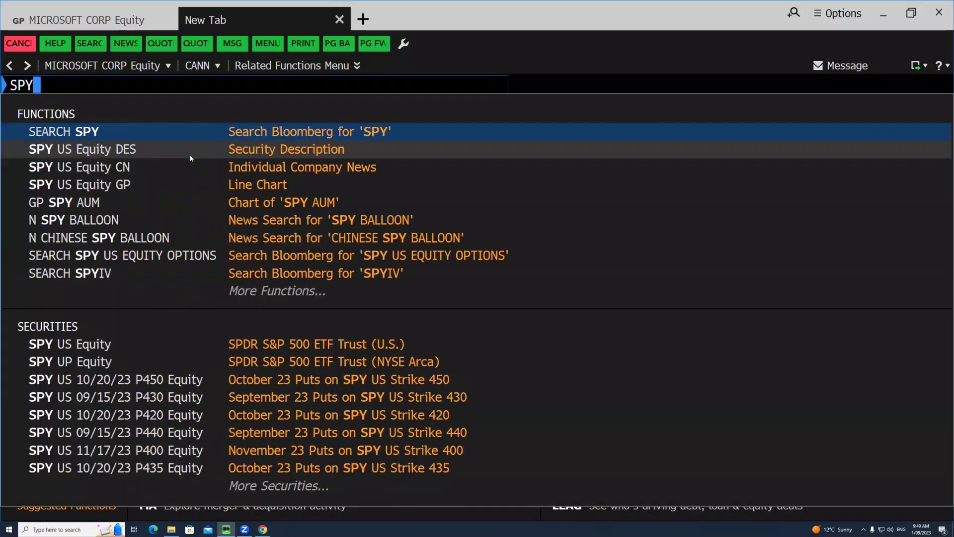
pyautogui.click(163, 150)
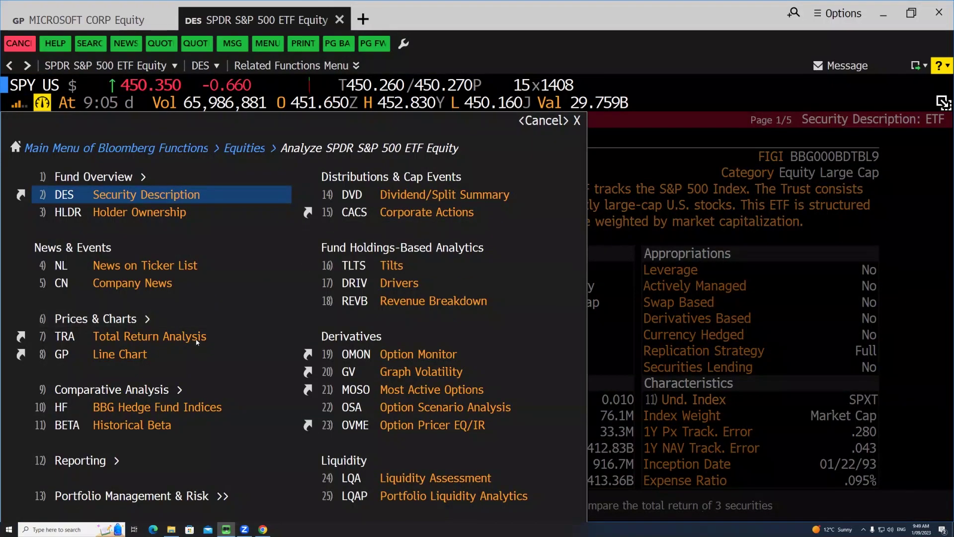
pyautogui.click(114, 356)
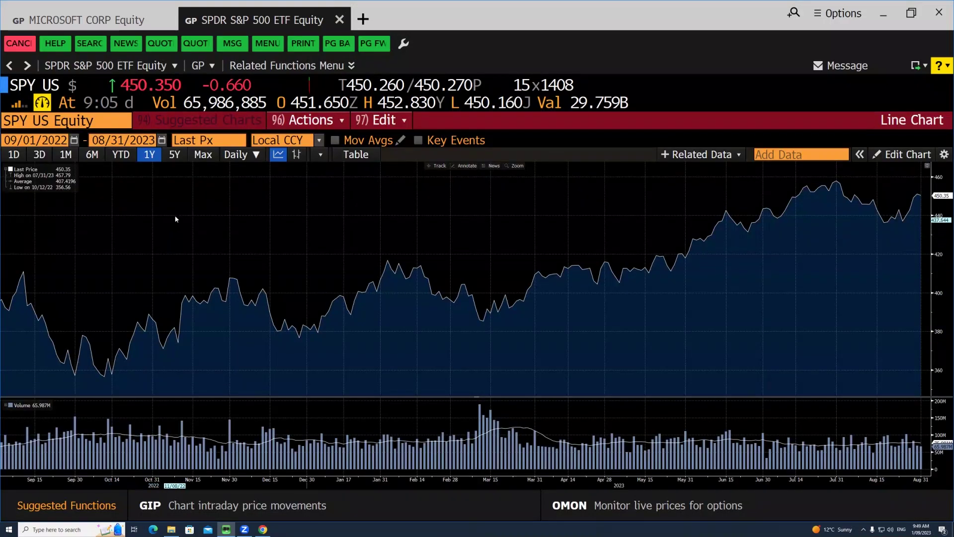
pyautogui.click(204, 155)
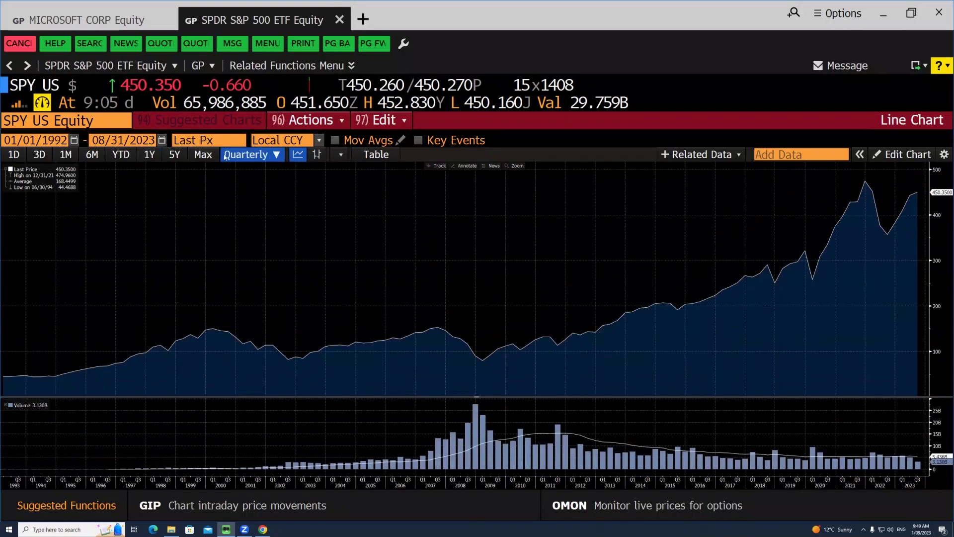
pyautogui.click(247, 155)
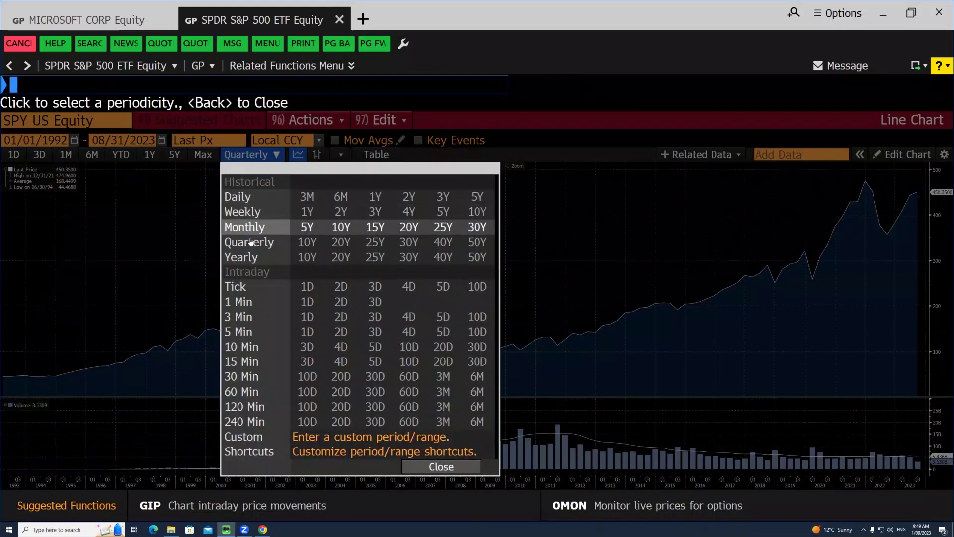
pyautogui.click(258, 228)
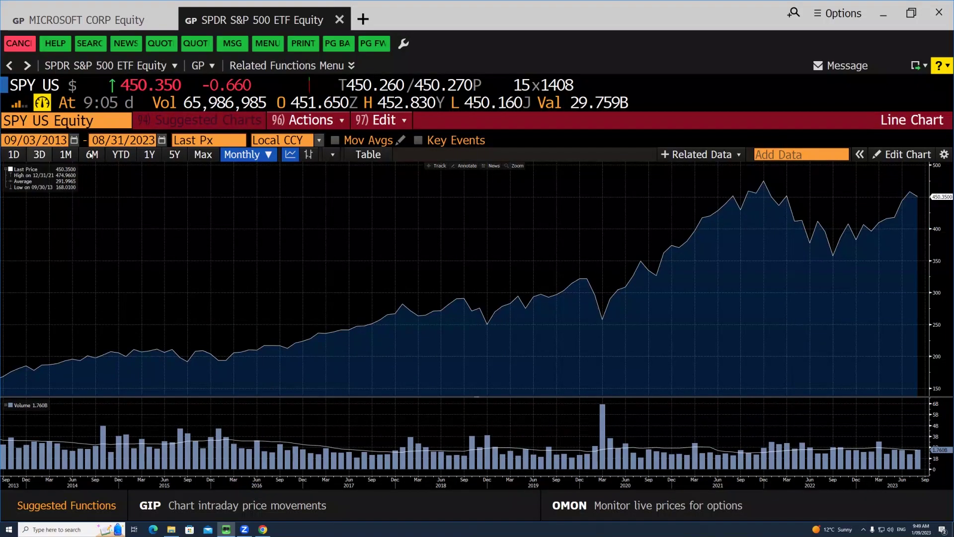
pyautogui.click(118, 21)
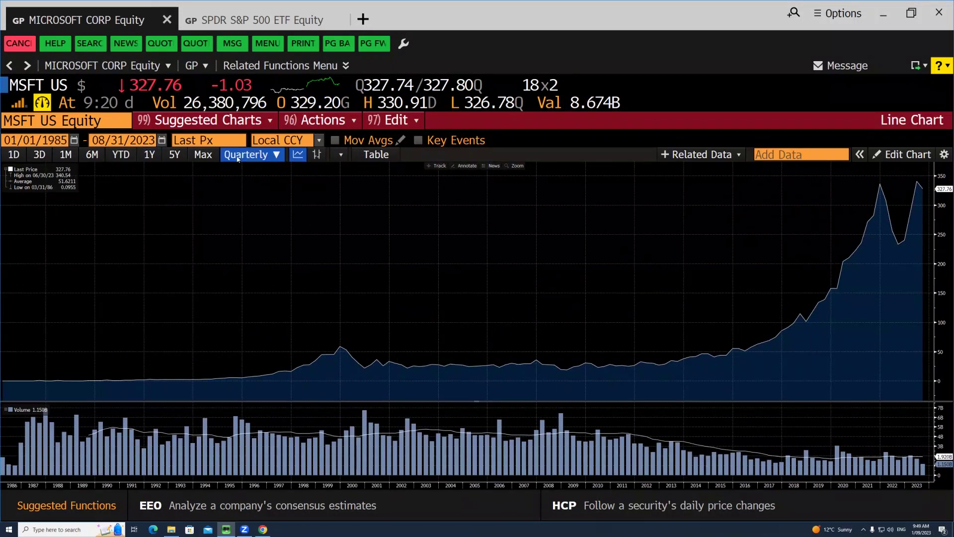
# - Set Microsoft's chart to Monthly 10Y, copy its data, and bring Excel forward
pyautogui.click(237, 155)
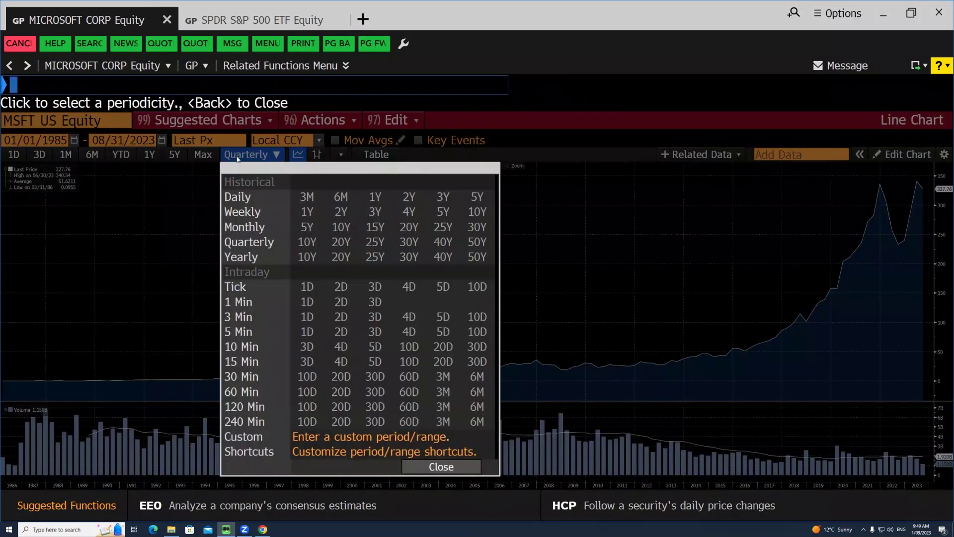
pyautogui.click(244, 229)
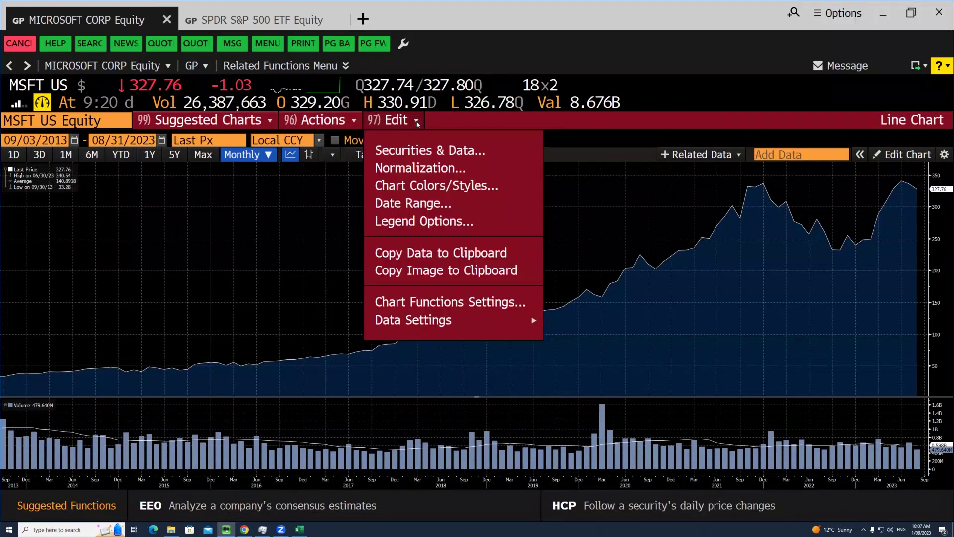
pyautogui.click(393, 251)
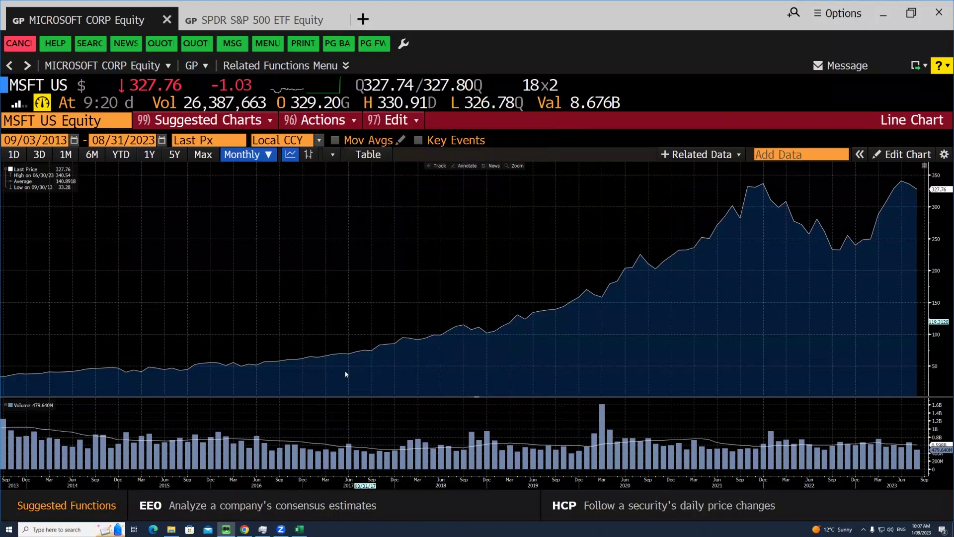
pyautogui.click(301, 528)
# - Paste Microsoft's monthly prices, widen column A, and enter =B2/B3-1 in C2
pyautogui.hotkey('ctrl', 'v')
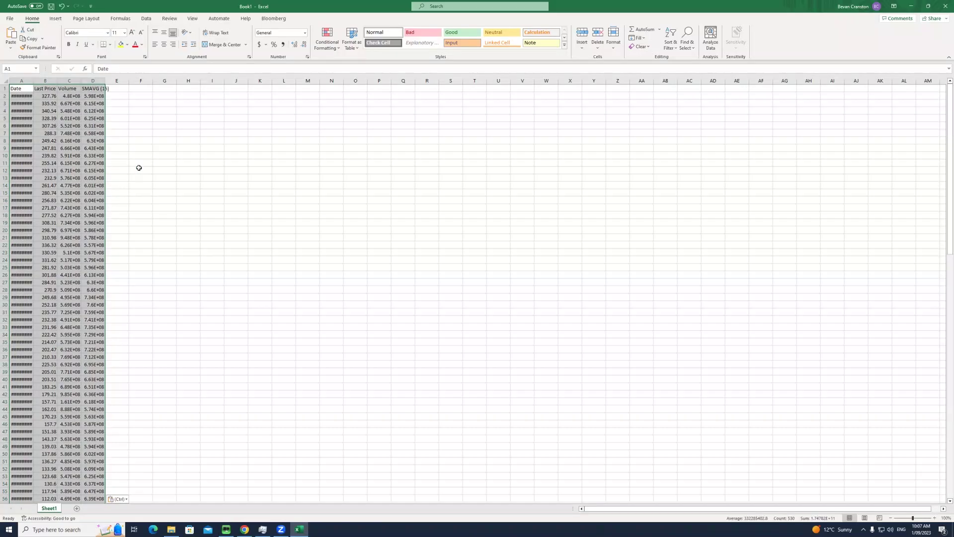
pyautogui.doubleClick(37, 79)
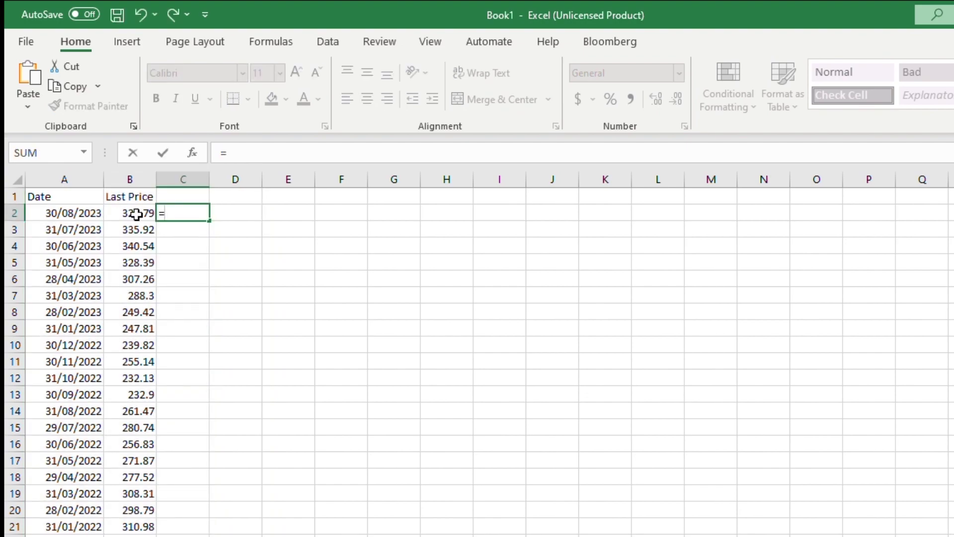
pyautogui.click(138, 214)
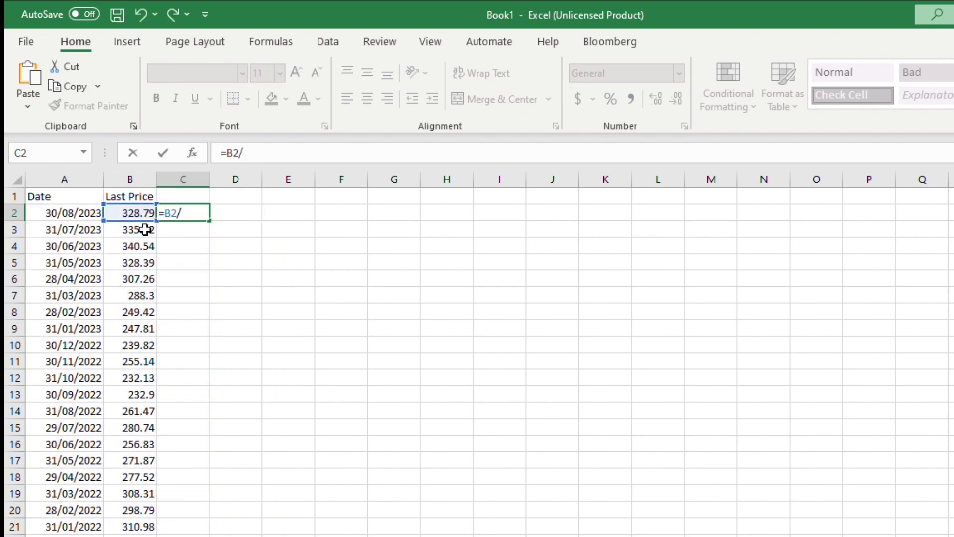
pyautogui.write('/')
pyautogui.click(144, 229)
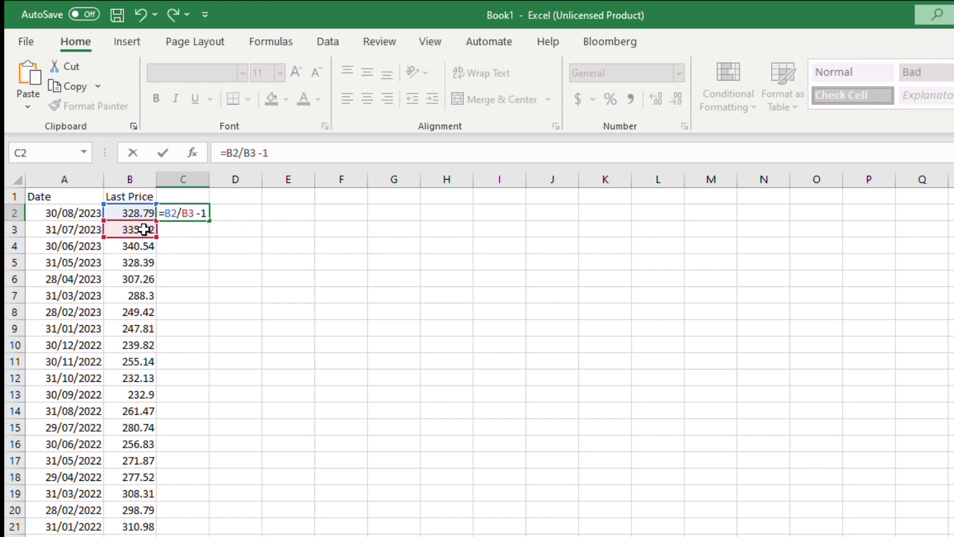
pyautogui.write('-1')
pyautogui.press('Return')
# - Fill the =B2/B3-1 monthly return formula down column C
pyautogui.doubleClick(208, 219)
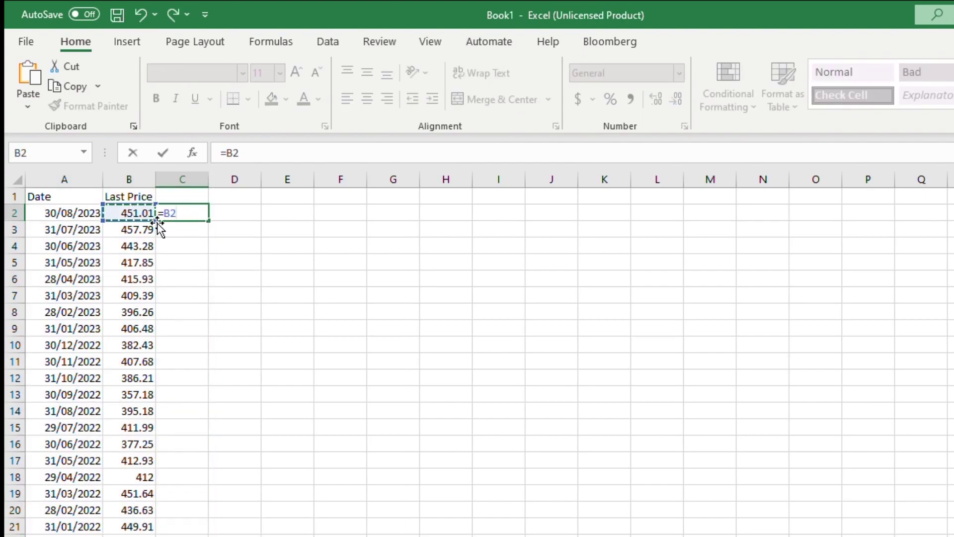
pyautogui.write('/')
pyautogui.click(150, 229)
pyautogui.write('-1')
pyautogui.hotkey('ctrl', 'Return')
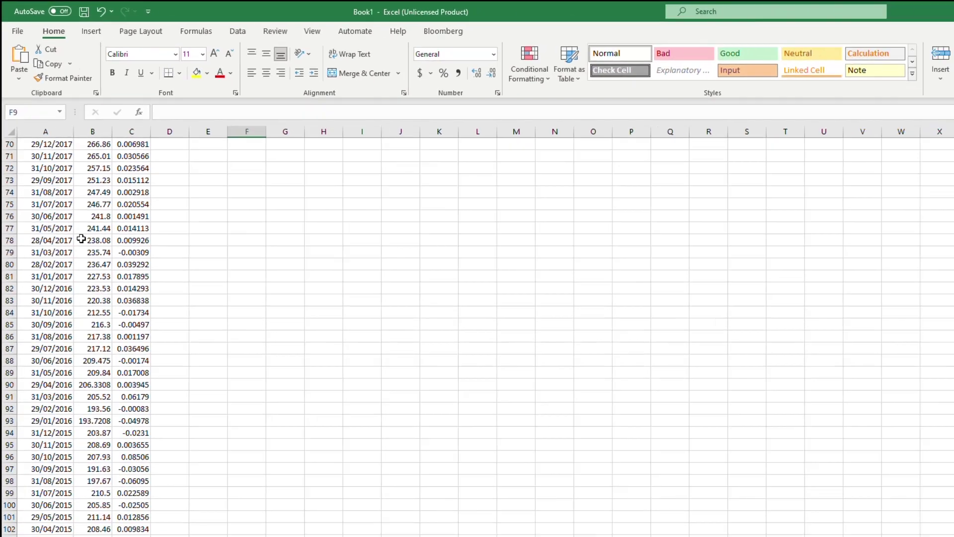
# - Run Regression with Y range SPY!$C$2:$C$135 and X range MSFT!$C$2:$C$136
pyautogui.scroll(-15, 49, 152)
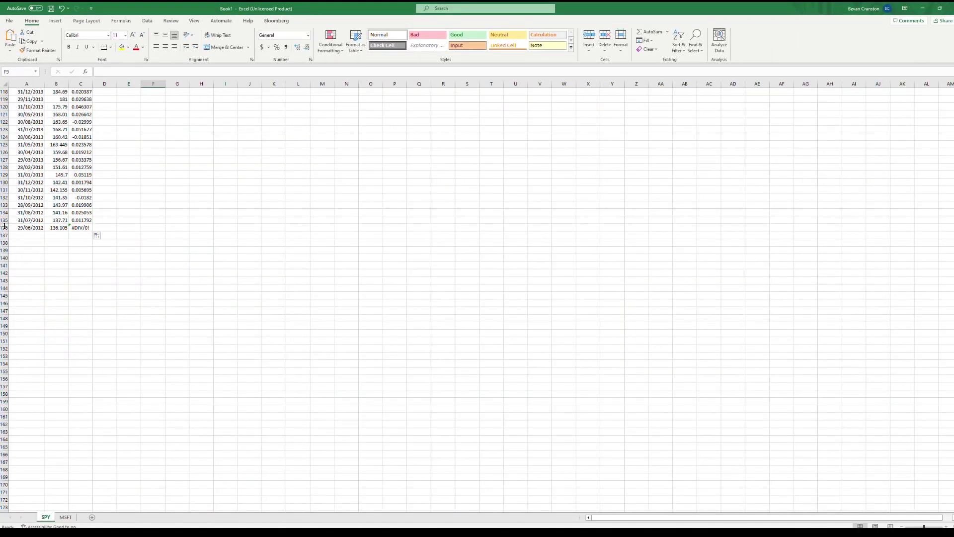
pyautogui.click(65, 517)
pyautogui.scroll(-5, 77, 234)
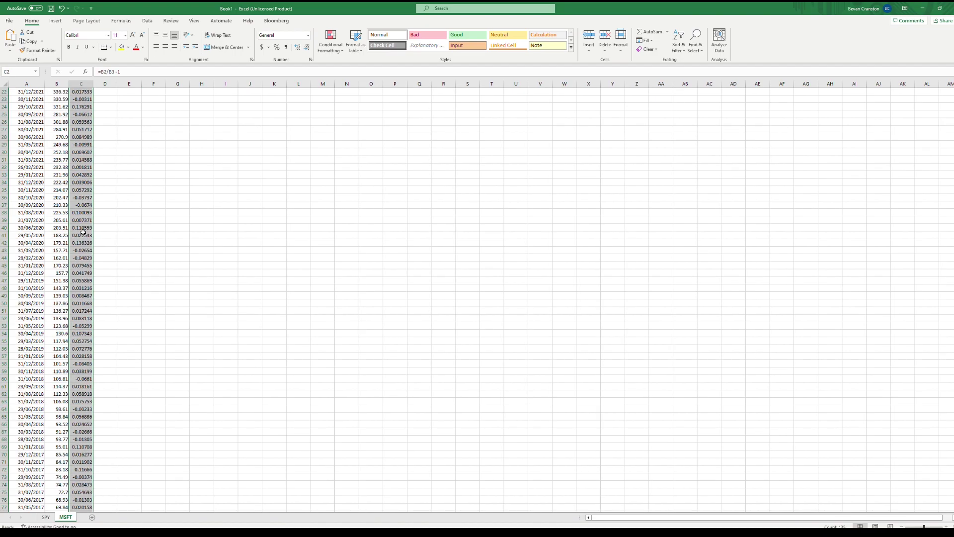
pyautogui.scroll(-7, 77, 234)
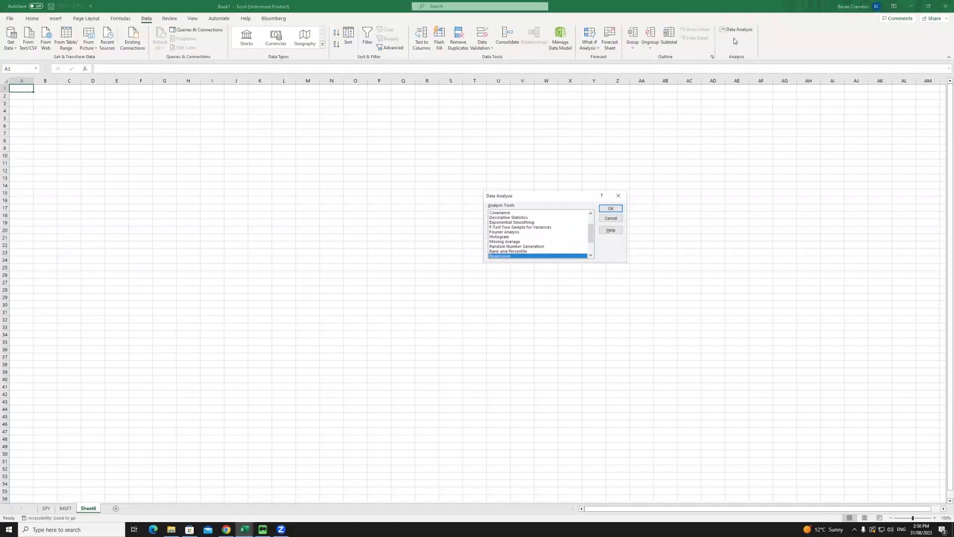
pyautogui.click(611, 209)
pyautogui.click(585, 180)
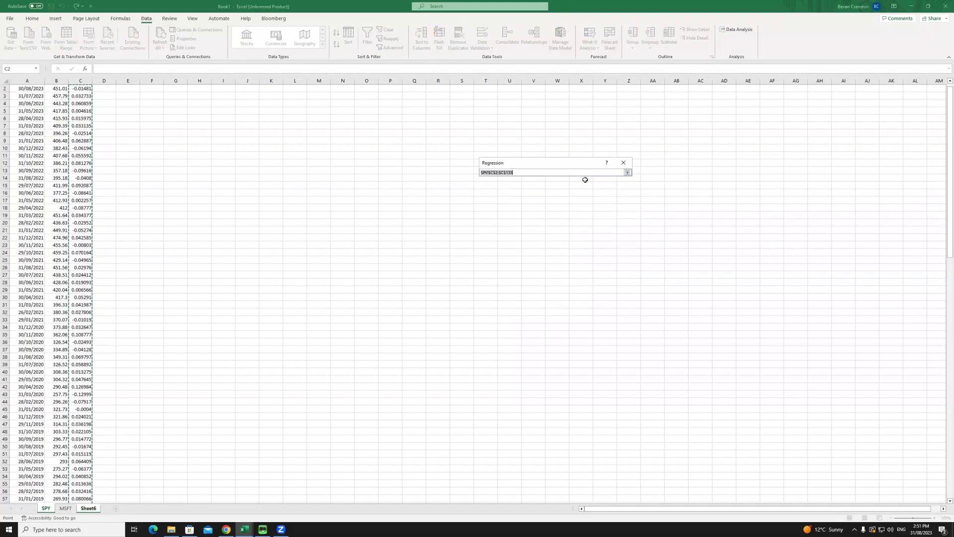
pyautogui.click(628, 172)
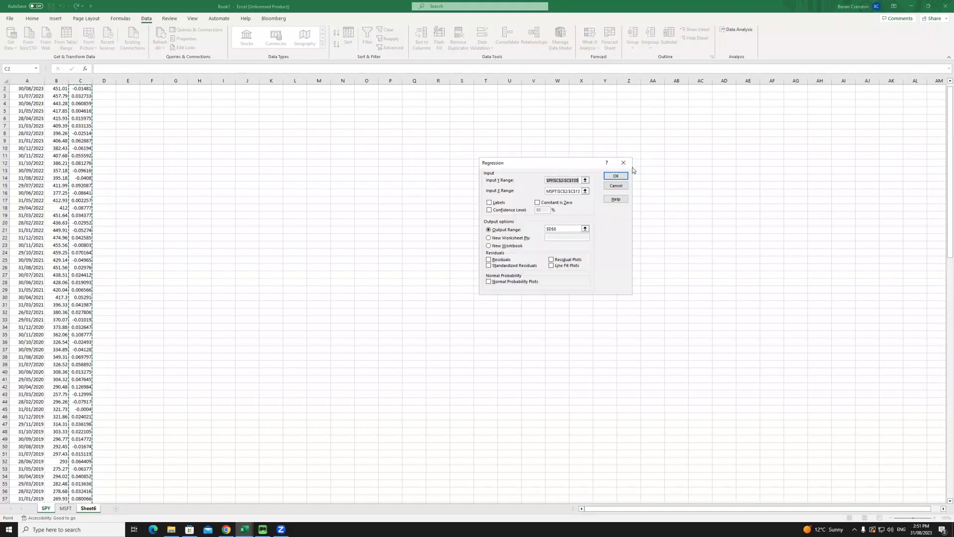
pyautogui.click(585, 190)
pyautogui.moveTo(81, 88); pyautogui.dragTo(85, 495)
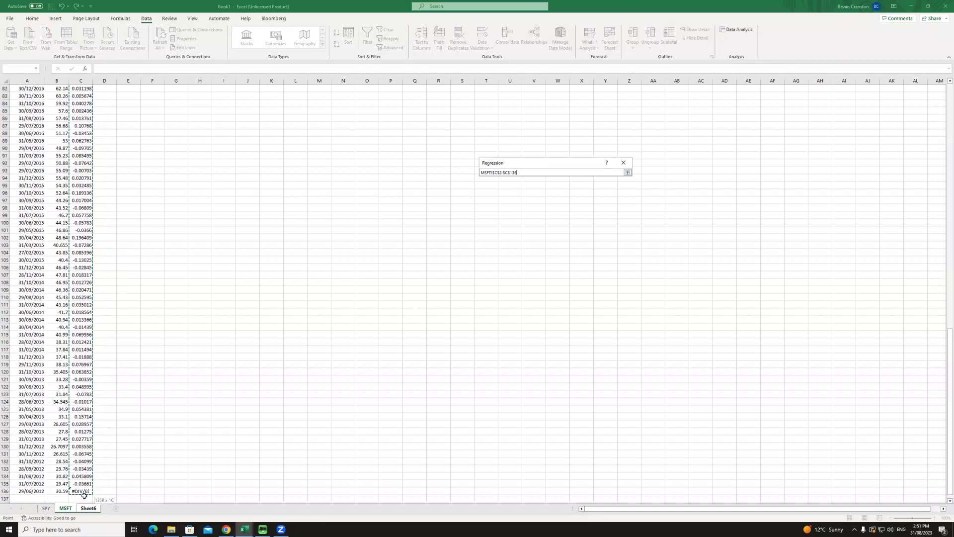
pyautogui.press('Return')
pyautogui.click(613, 175)
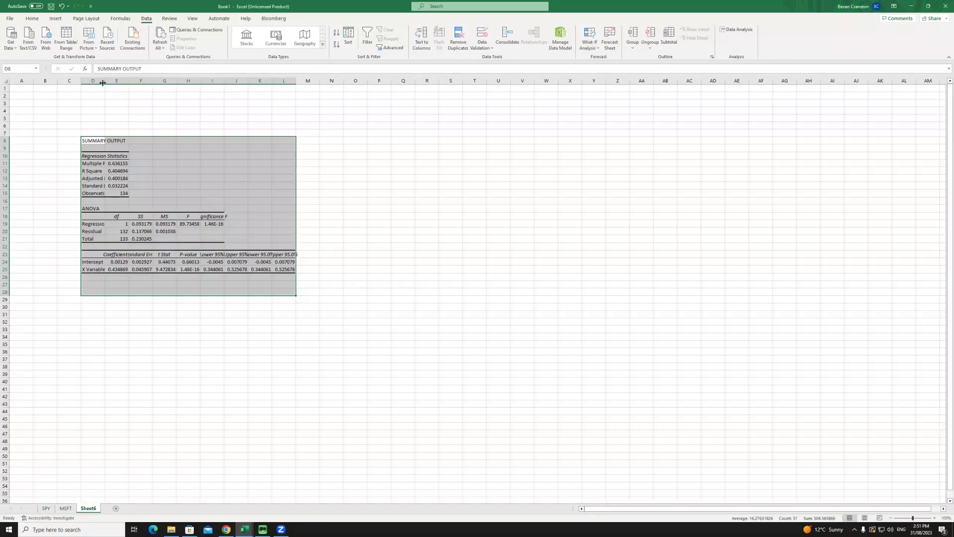
# - Widen column D to fit the regression labels, then open a new Bloomberg tab
pyautogui.moveTo(102, 82); pyautogui.dragTo(137, 83)
pyautogui.click(149, 269)
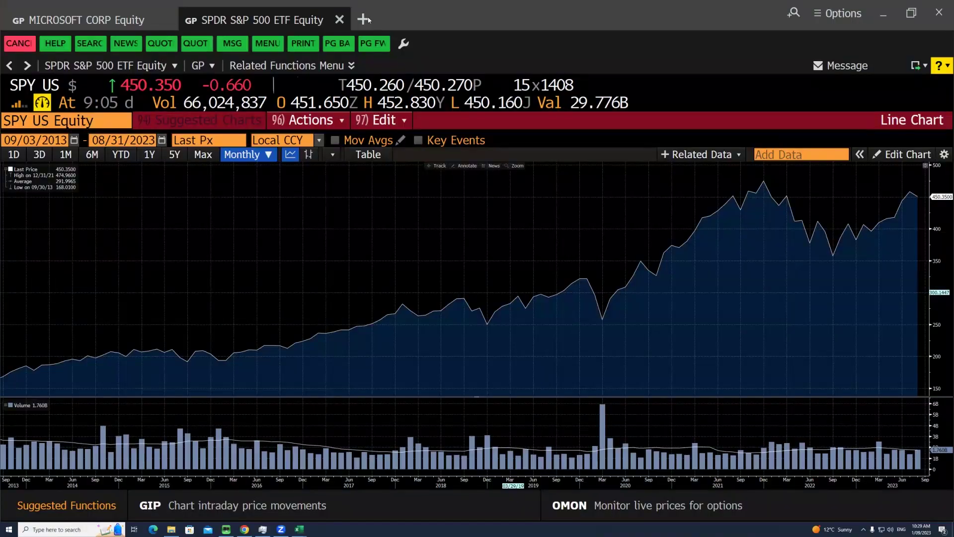
pyautogui.click(366, 19)
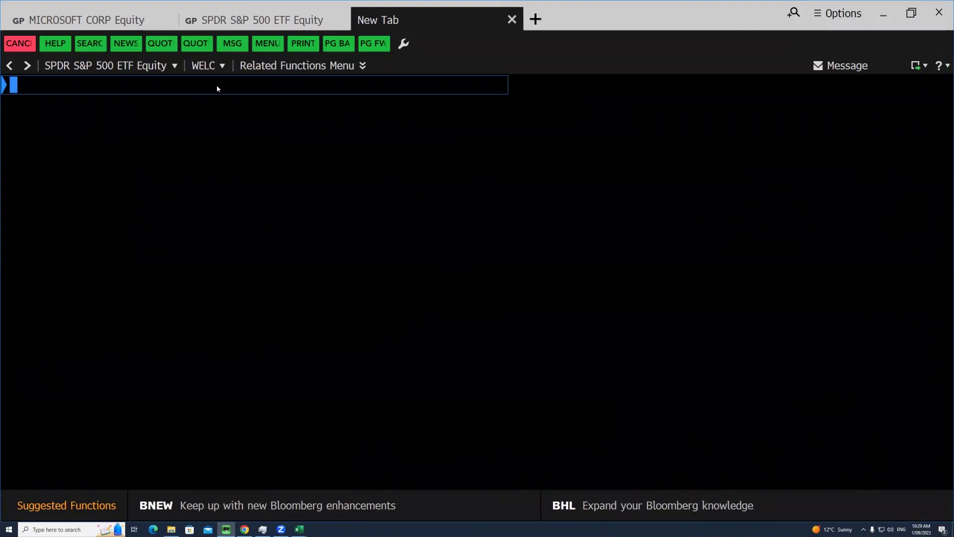
# - Chart the USGG10YR Index at Max with Monthly periodicity and copy its data
pyautogui.write('US 10 YEAR')
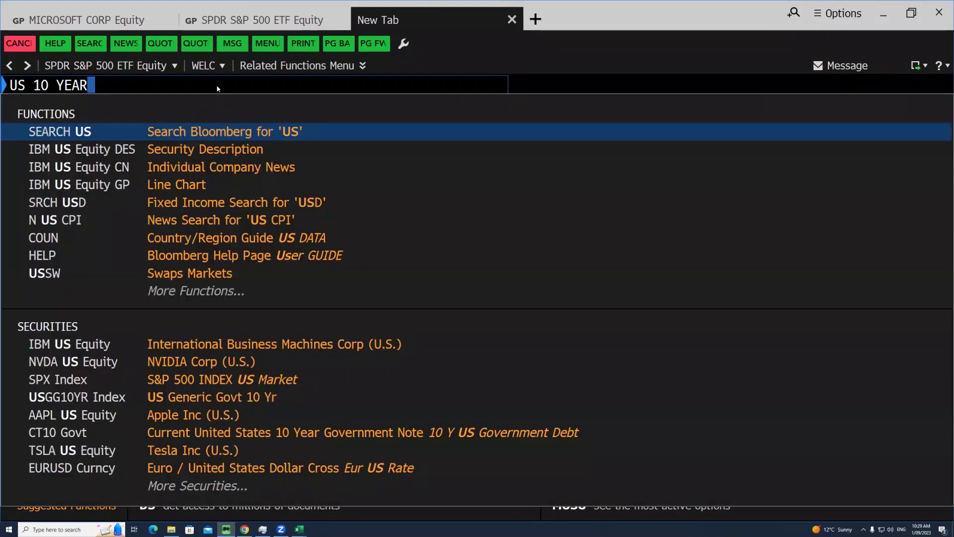
pyautogui.click(69, 364)
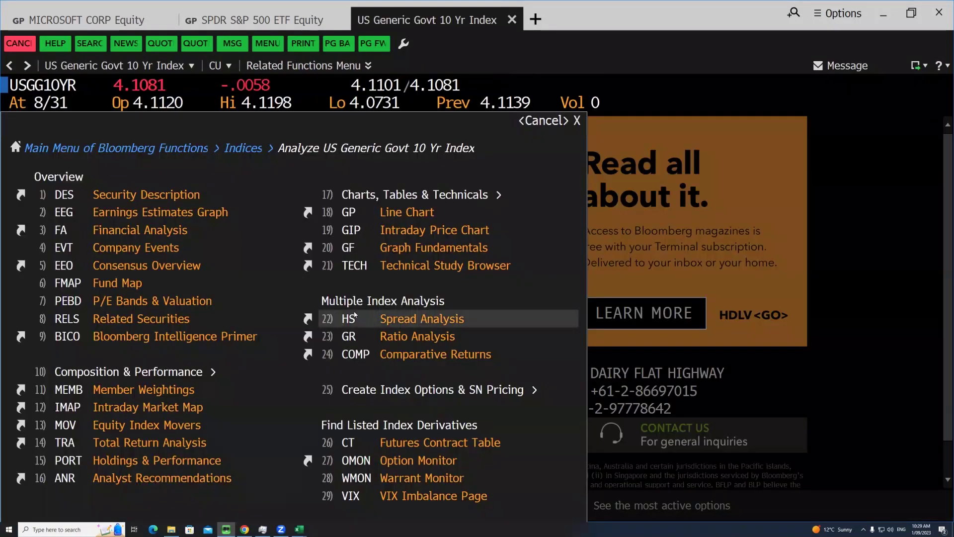
pyautogui.click(412, 211)
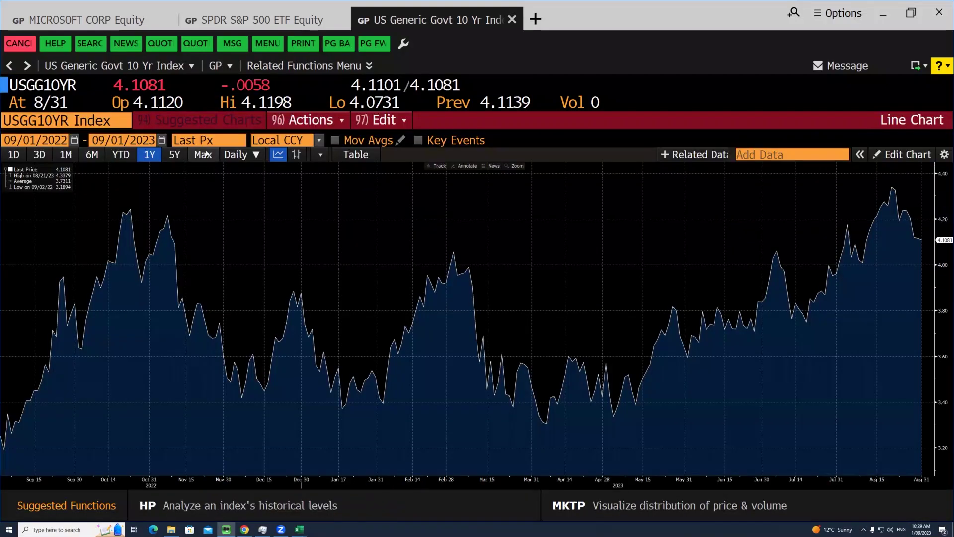
pyautogui.click(214, 156)
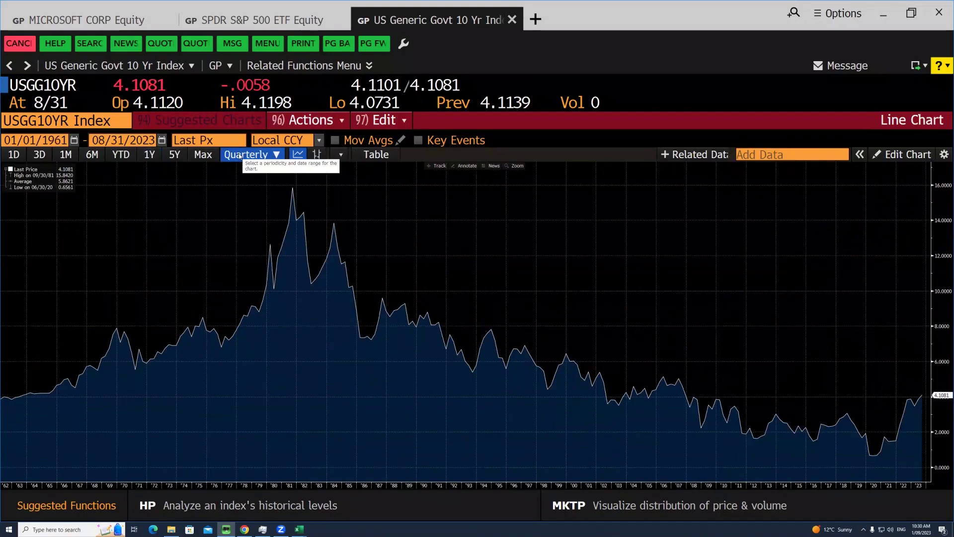
pyautogui.click(249, 155)
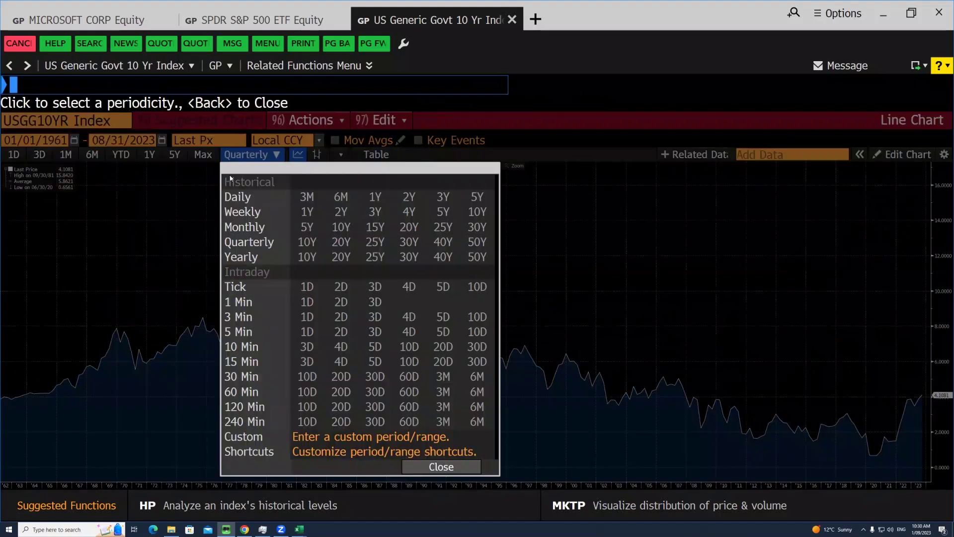
pyautogui.click(249, 229)
pyautogui.click(397, 123)
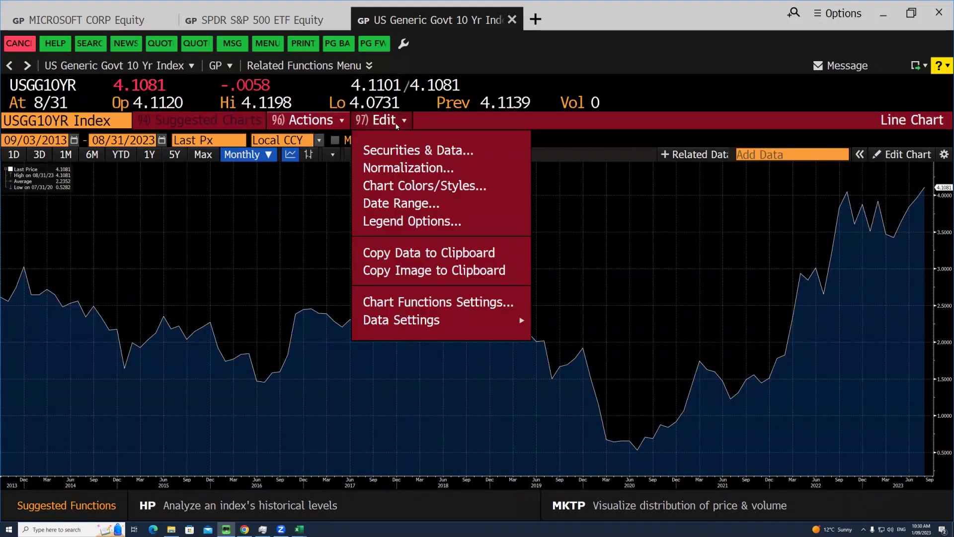
pyautogui.click(402, 255)
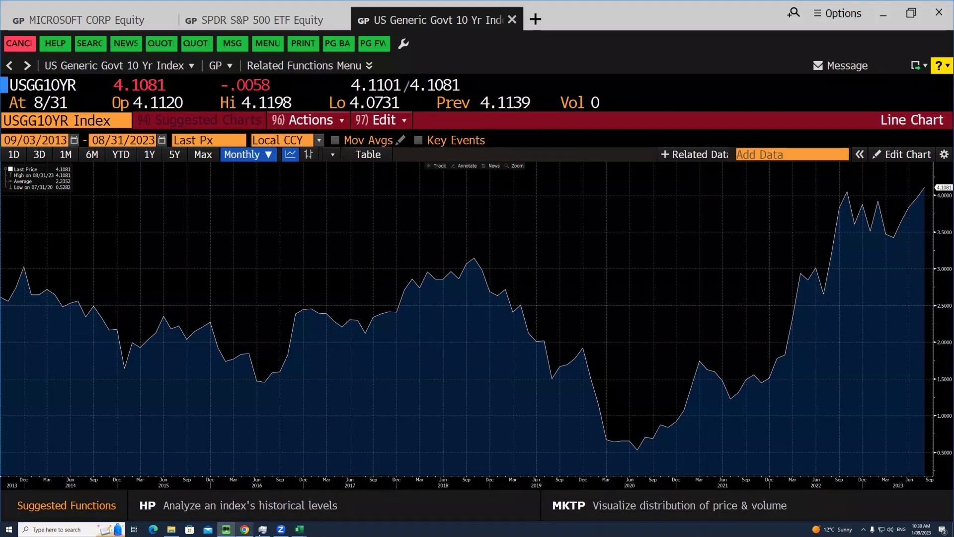
# - Paste the 10-year yield dates and values into the regression workbook's Sheet1
pyautogui.click(299, 529)
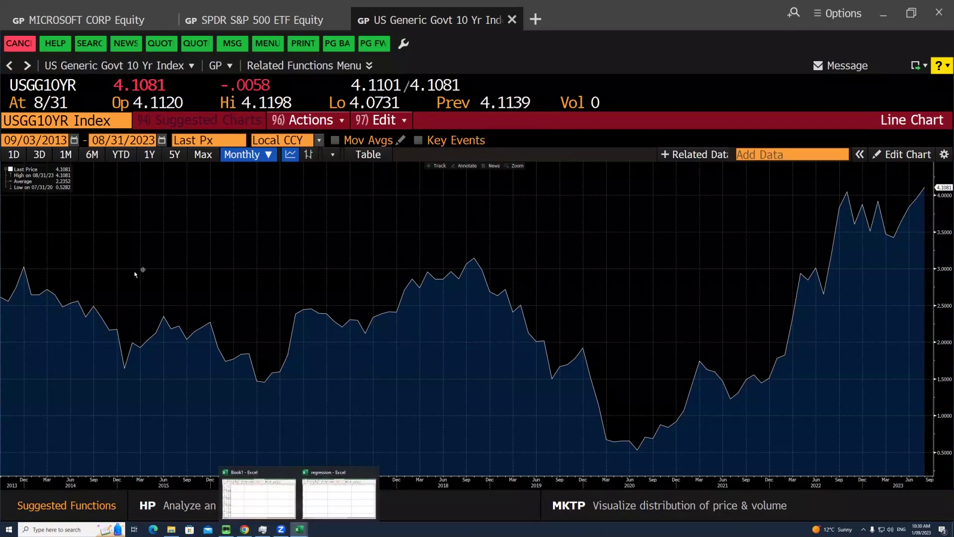
pyautogui.click(339, 497)
pyautogui.hotkey('ctrl', 'v')
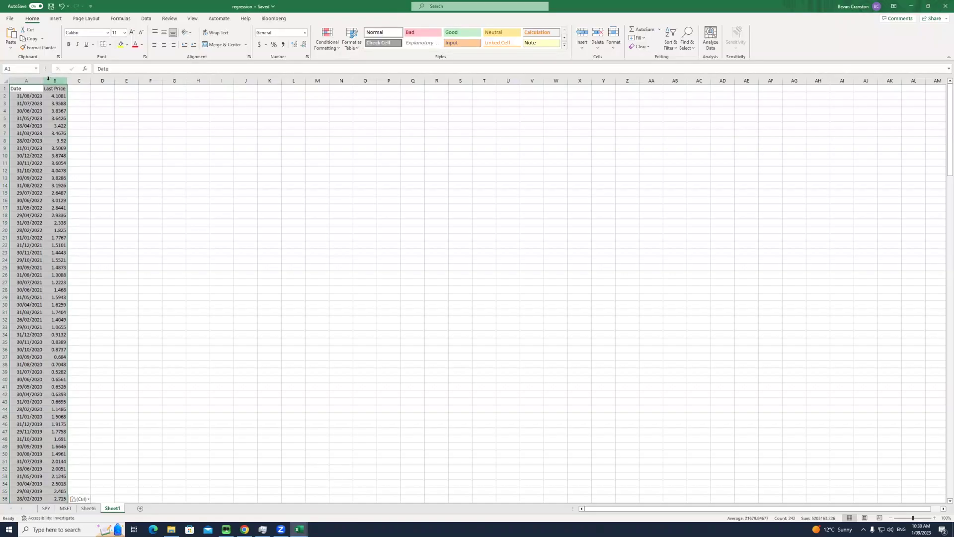
# - Enter the yield change formula in C2 and fill it down column C
pyautogui.click(74, 96)
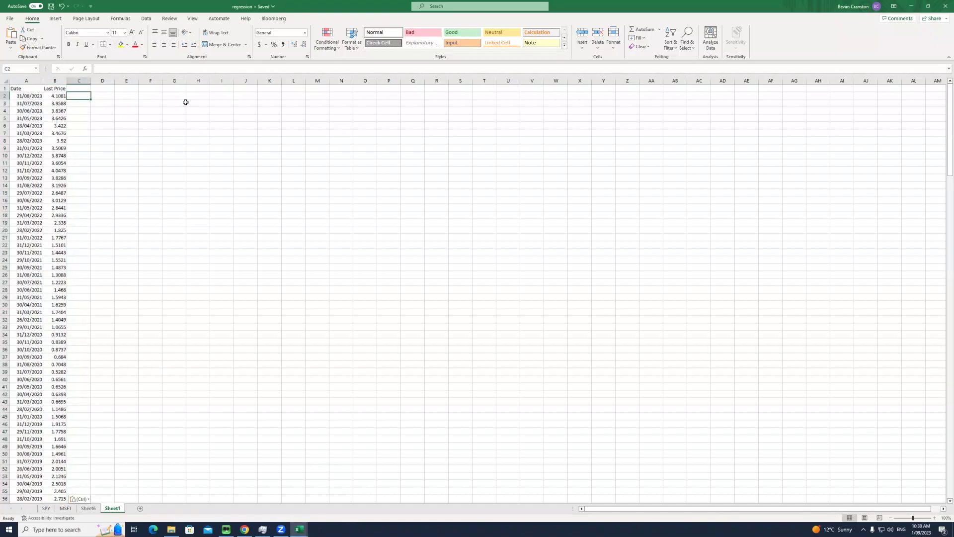
pyautogui.write('=')
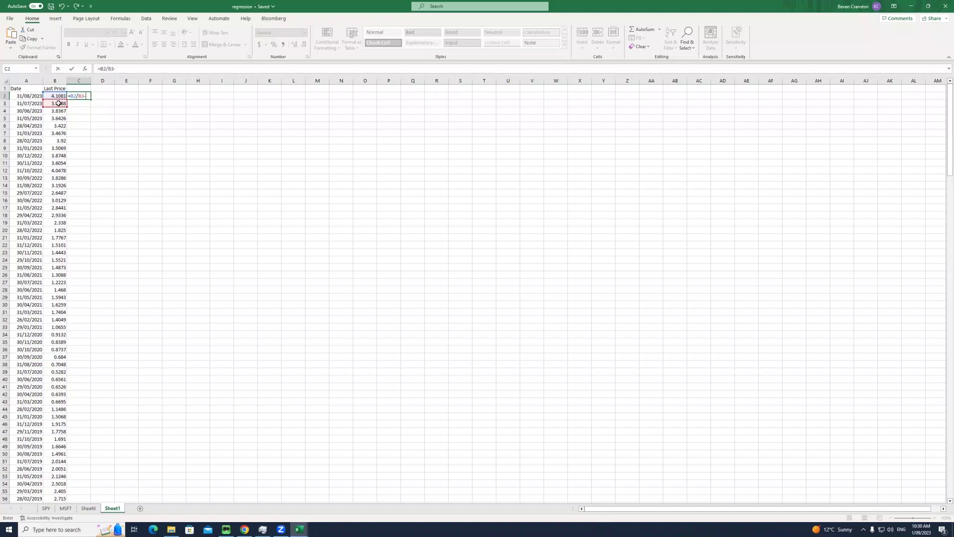
pyautogui.press('Return')
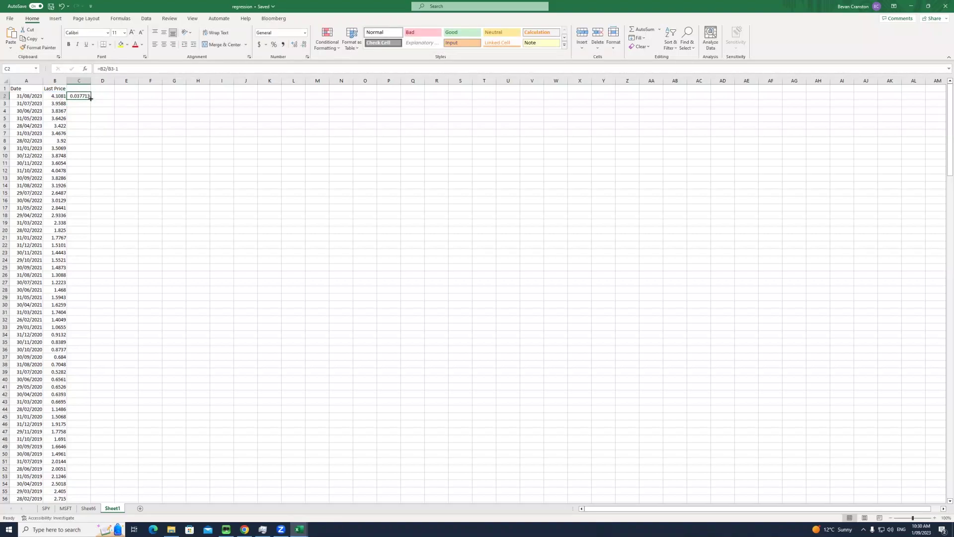
pyautogui.doubleClick(90, 99)
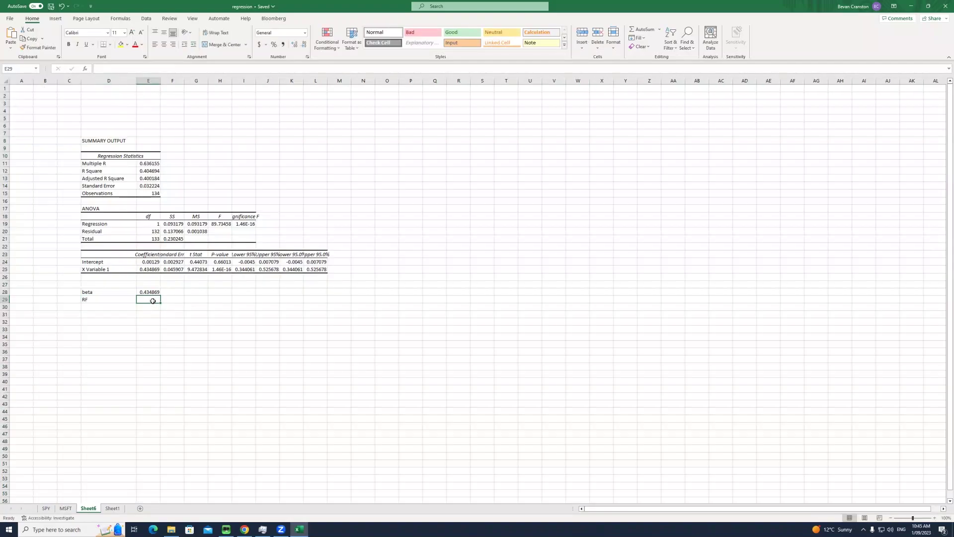
# - Compute RF as the AVERAGEA of the Sheet1 return column
pyautogui.write('=AVERAGEA(')
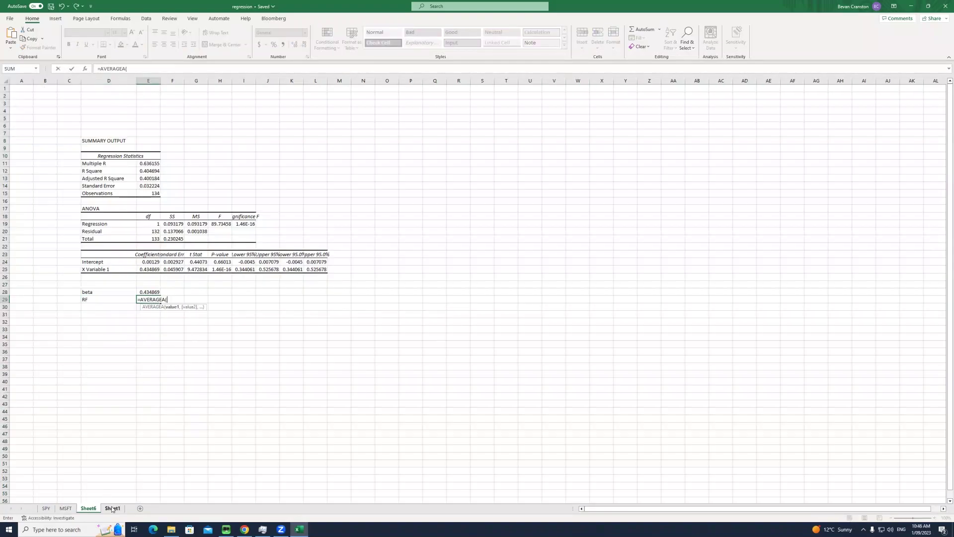
pyautogui.click(112, 508)
pyautogui.moveTo(77, 484); pyautogui.dragTo(77, 96)
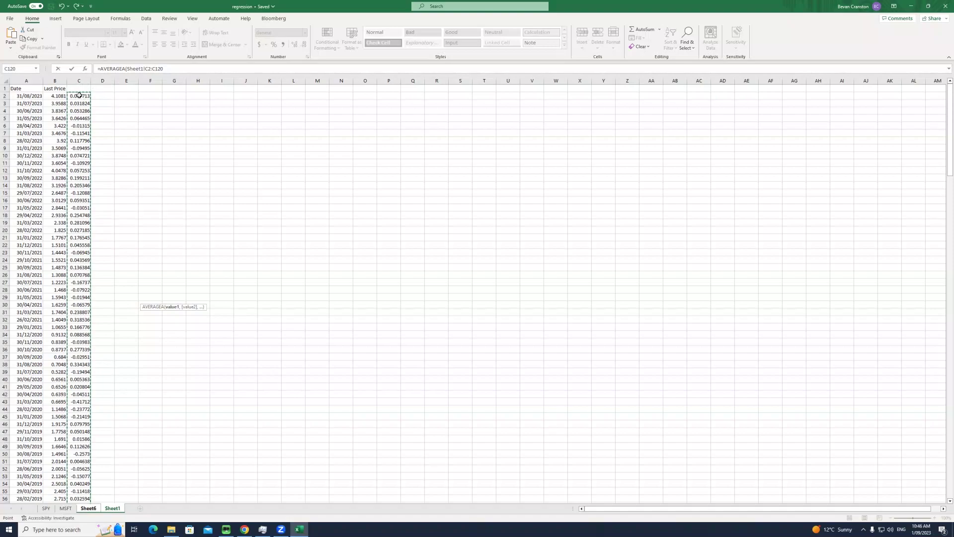
pyautogui.press('Return')
# - Add a Market row averaging the full SPY return column with AVERAGEA
pyautogui.click(96, 307)
pyautogui.write('Market')
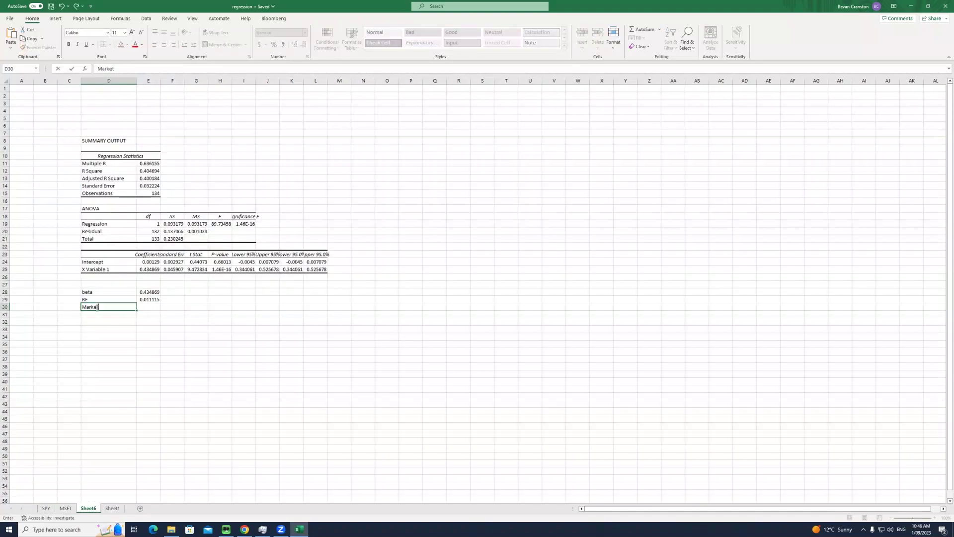
pyautogui.click(152, 305)
pyautogui.write('=AVERAGEA(SPY!C135')
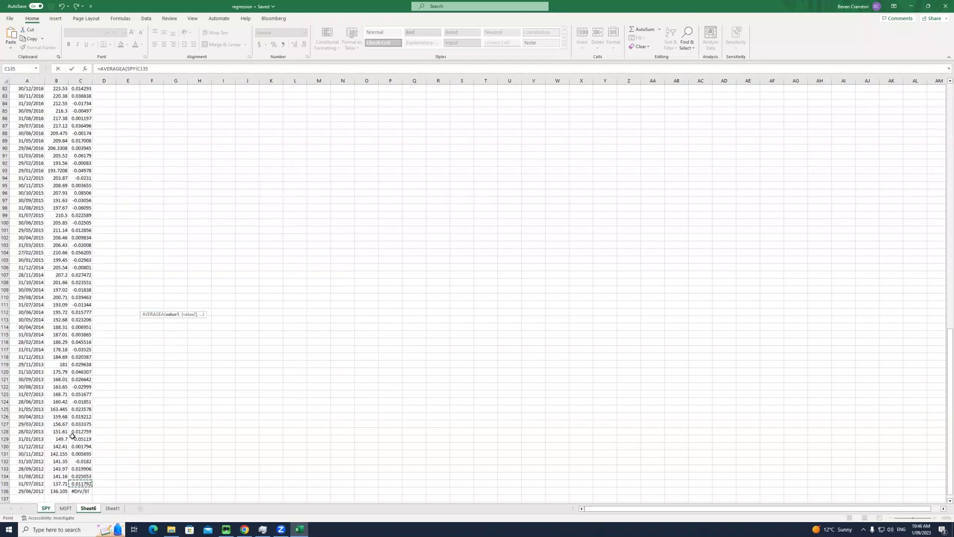
pyautogui.hotkey('ctrl', 'shift', 'Up')
pyautogui.press('Return')
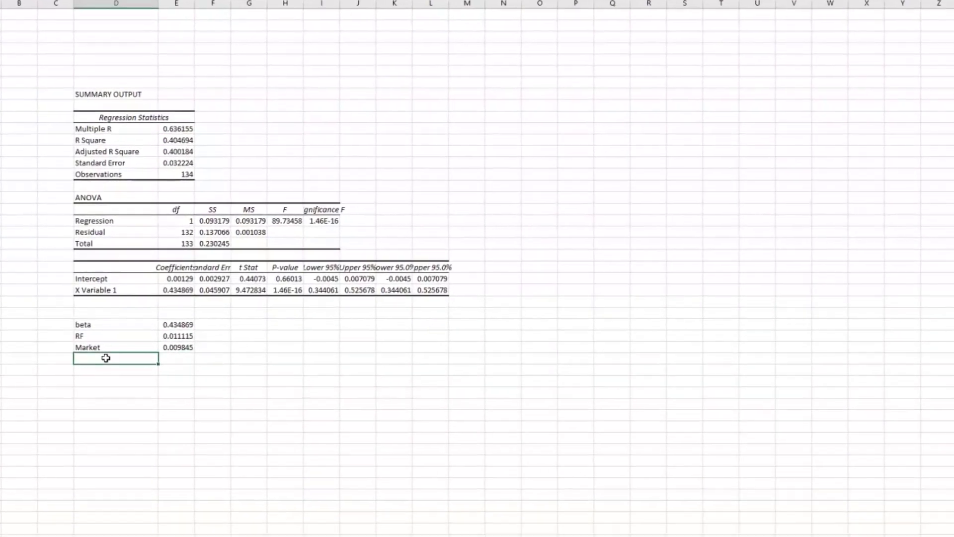
# - Add an MRP label and annualise the RF and Market averages by multiplying each by 12
pyautogui.write('MRP')
pyautogui.click(183, 359)
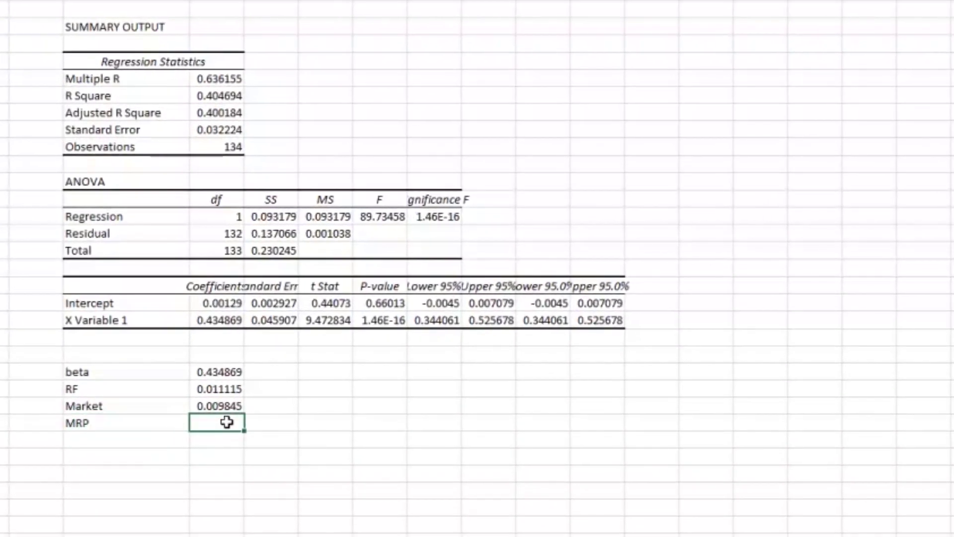
pyautogui.click(219, 388)
pyautogui.press('F2')
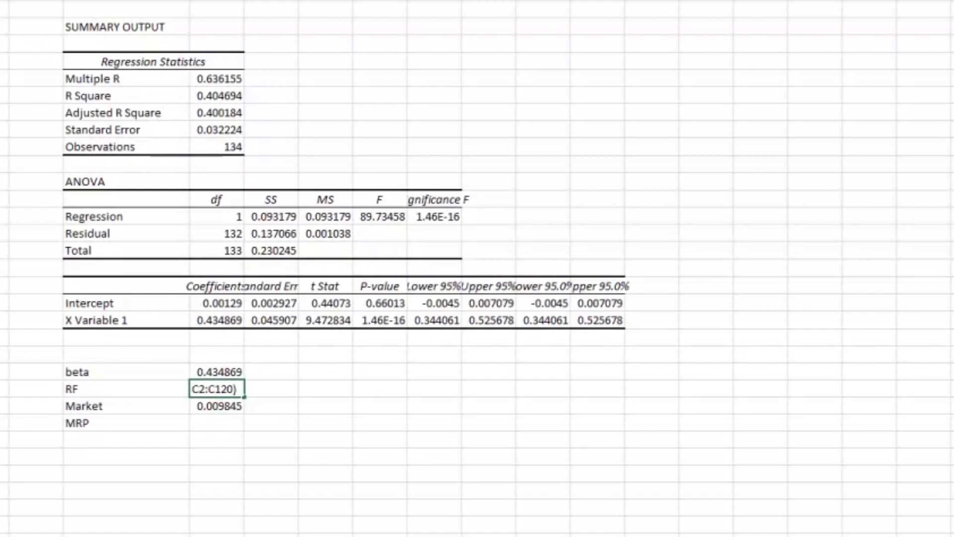
pyautogui.write('12')
pyautogui.press('Return')
pyautogui.press('F2')
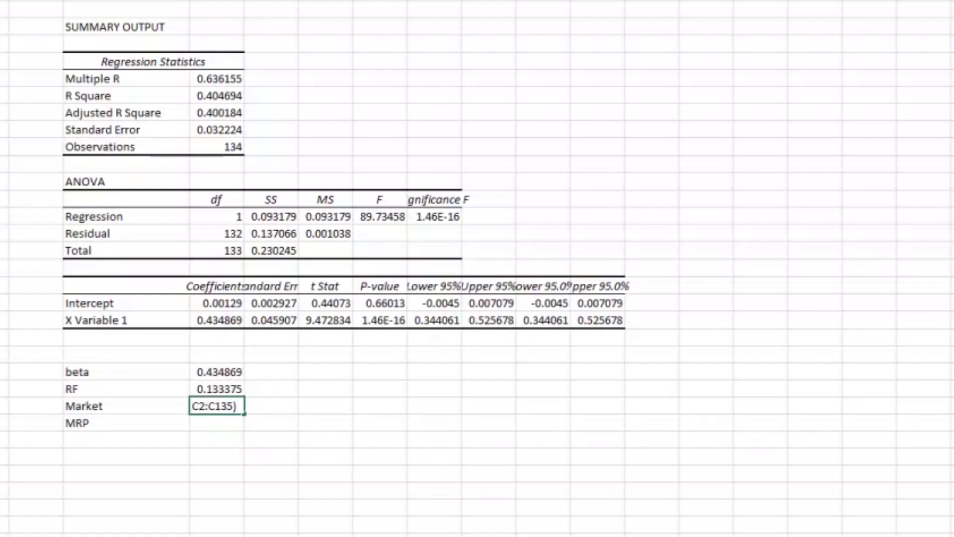
pyautogui.write('*12')
pyautogui.press('Return')
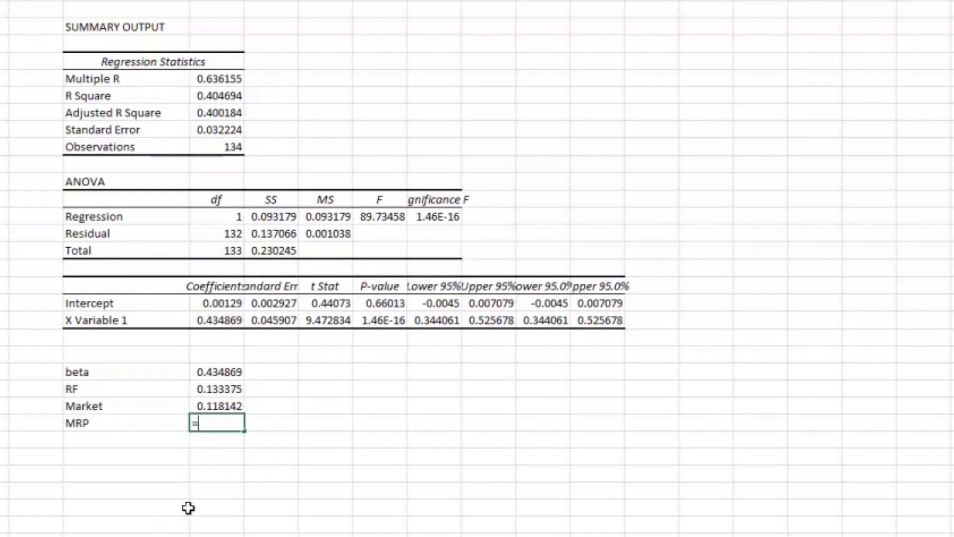
# - Set MRP to Market minus RF (=E30-E29)
pyautogui.write('=')
pyautogui.click(219, 405)
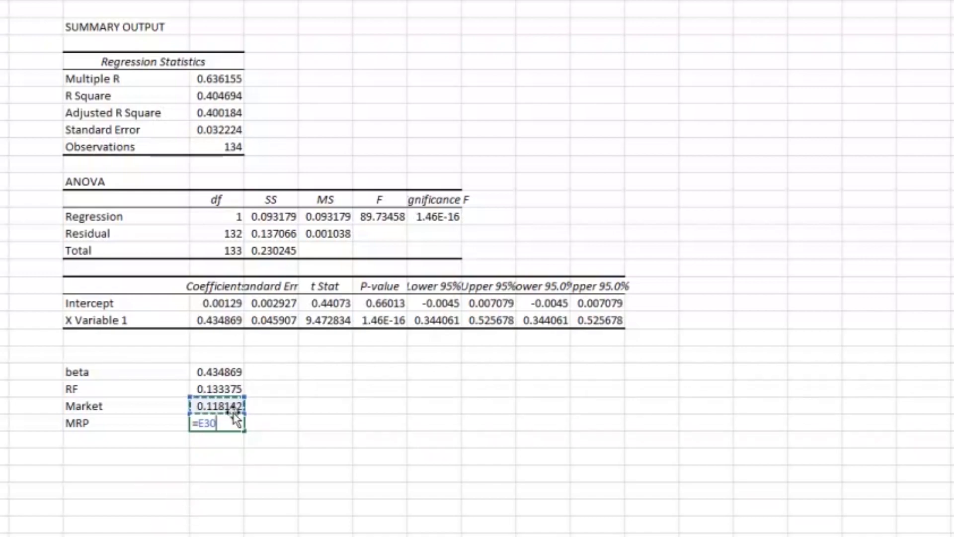
pyautogui.write('-')
pyautogui.click(220, 388)
pyautogui.press('Return')
# - Add Cost Equity as RF plus beta times MRP (=E29+E28*E31), giving 0.126751
pyautogui.click(130, 437)
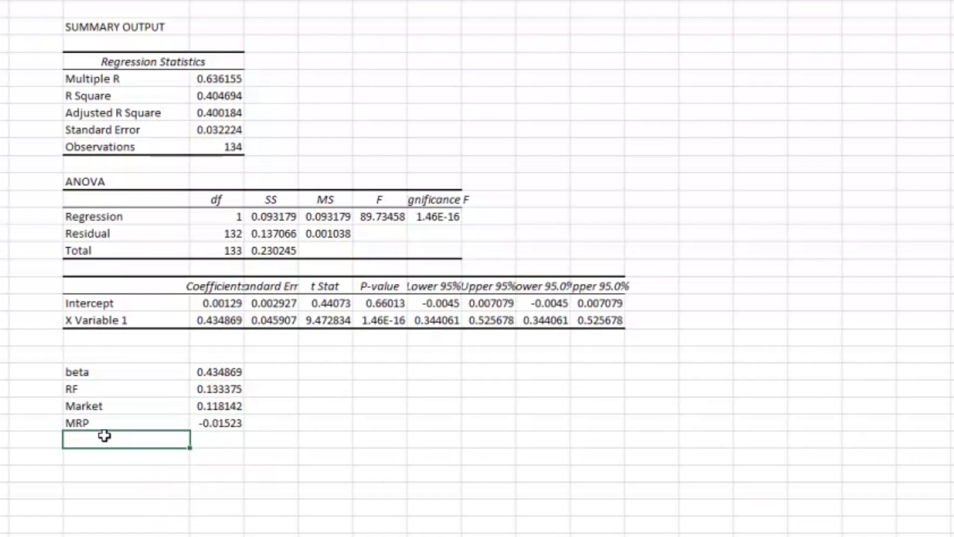
pyautogui.write('Cost Equity')
pyautogui.click(235, 440)
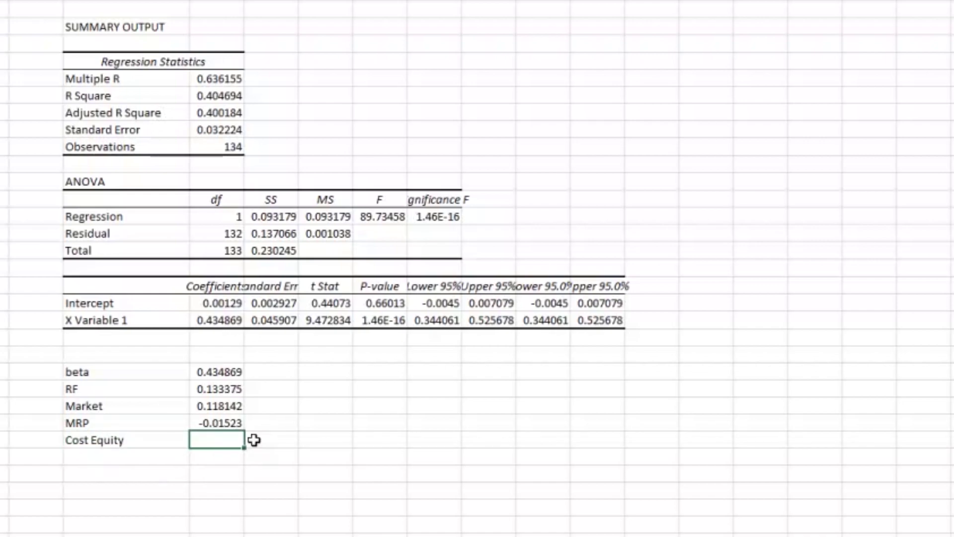
pyautogui.write('=')
pyautogui.click(232, 389)
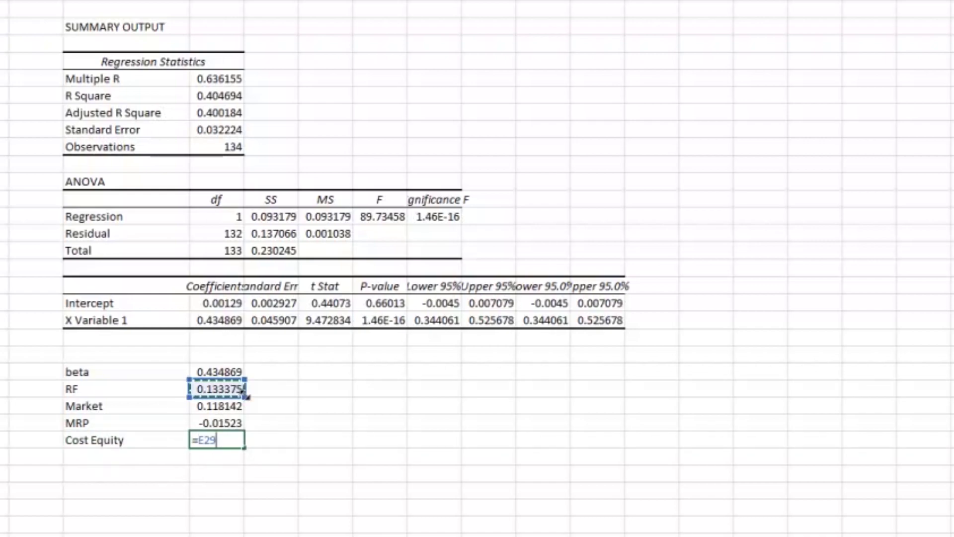
pyautogui.write('+')
pyautogui.click(225, 373)
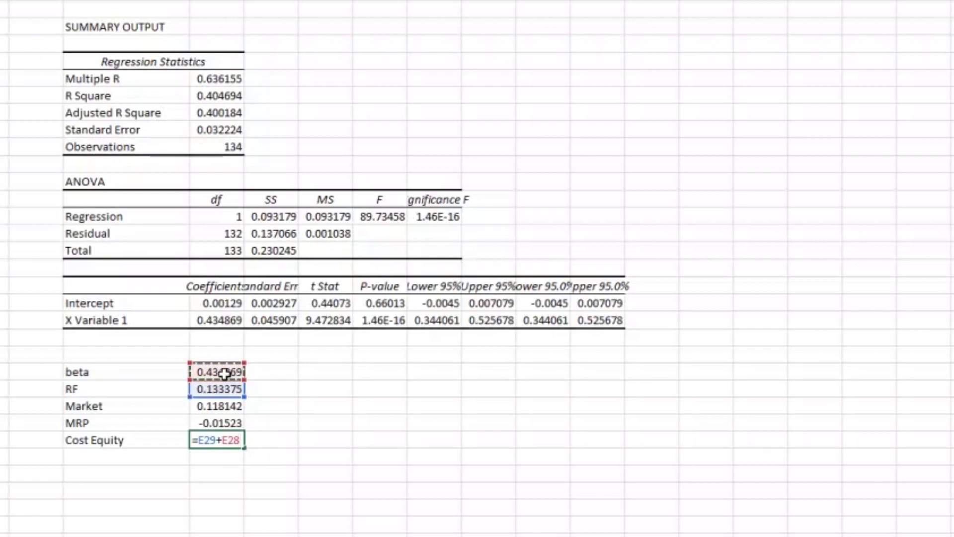
pyautogui.write('*')
pyautogui.click(221, 423)
pyautogui.press('Return')
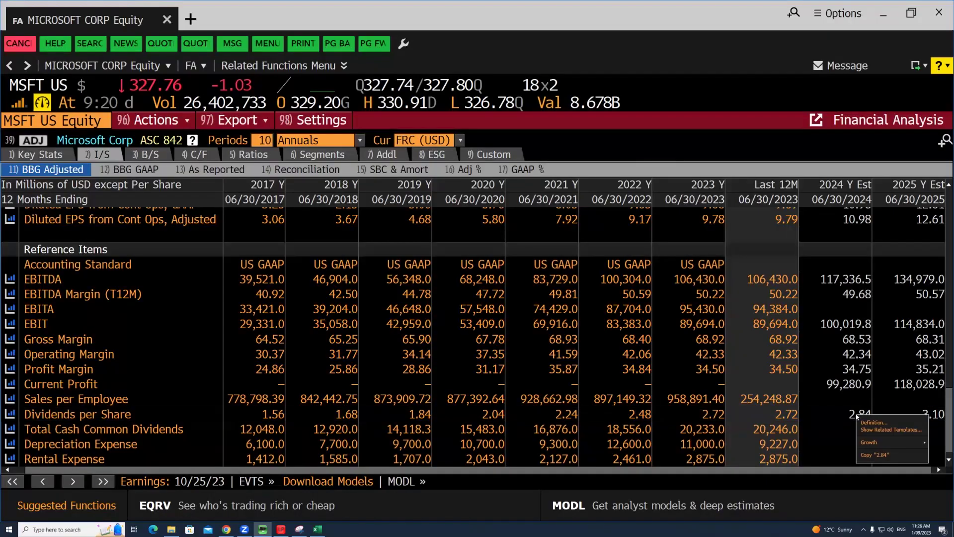
# - Check MSFT's 2024 dividend-per-share estimate and enter 2.84 as D1 in Excel
pyautogui.click(858, 418)
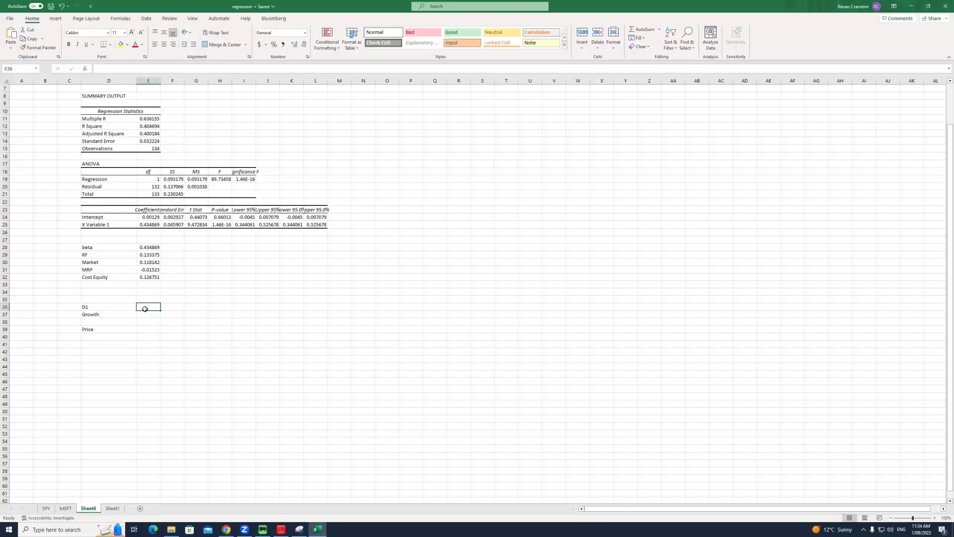
pyautogui.click(263, 529)
pyautogui.click(264, 530)
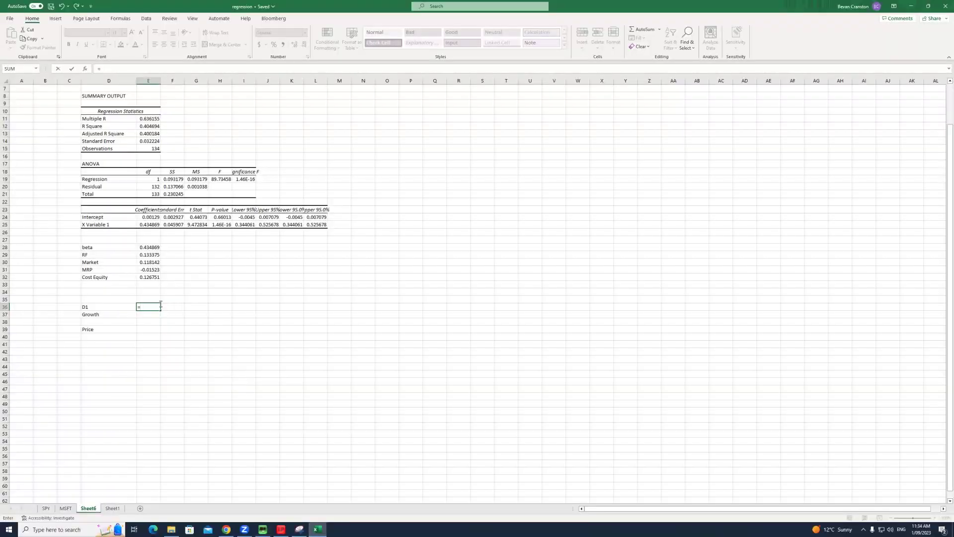
pyautogui.press('Return')
# - Set Growth to =E36/2.72-1, giving 0.044118
pyautogui.write('=')
pyautogui.click(154, 306)
pyautogui.write('/')
pyautogui.write('2.')
pyautogui.write('72-1')
pyautogui.press('Return')
# - Look up the Gordon Growth Model formula on the Investopedia page
pyautogui.click(152, 329)
pyautogui.click(226, 529)
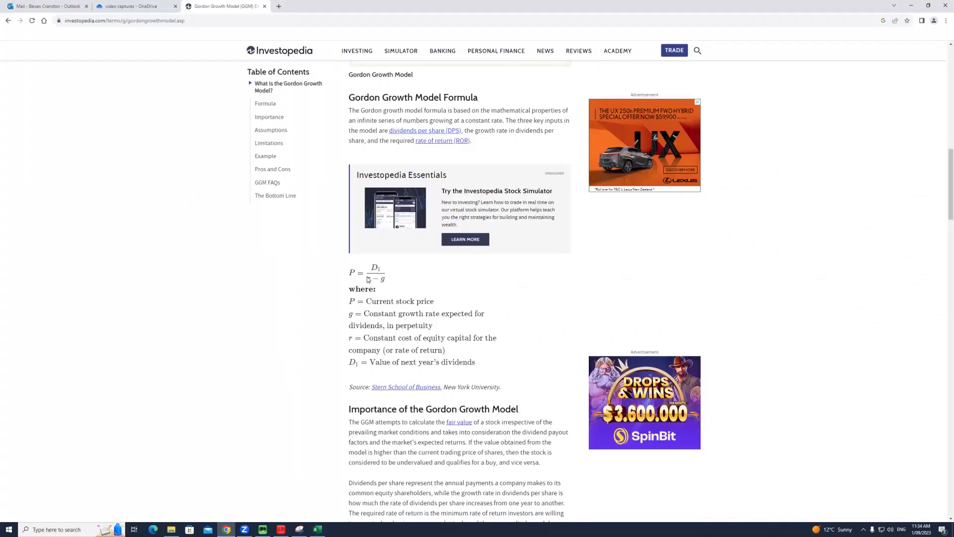
pyautogui.click(318, 530)
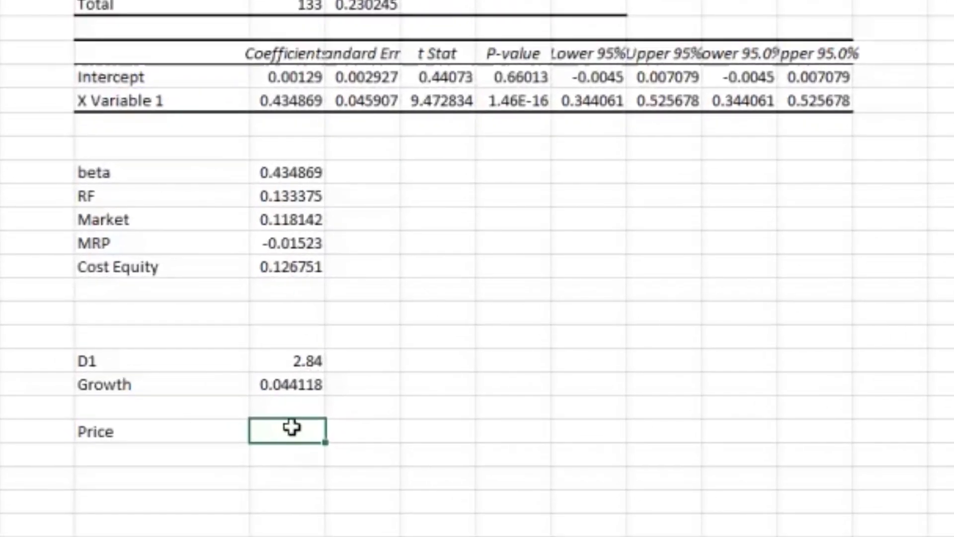
# - Enter the Price formula =E36/(E32-E37) from D1, Cost Equity and Growth
pyautogui.write('=')
pyautogui.click(282, 363)
pyautogui.write('/')
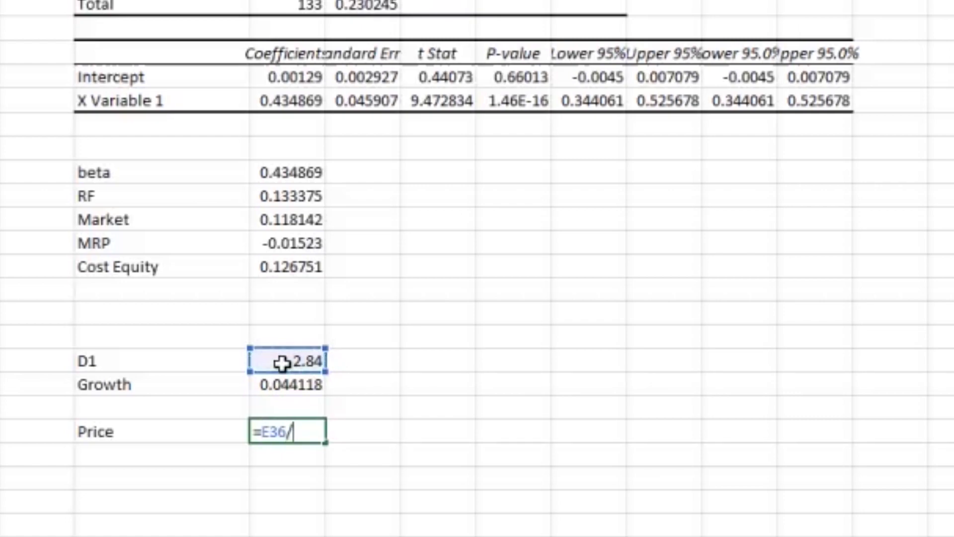
pyautogui.write('(')
pyautogui.click(279, 267)
pyautogui.write('-')
pyautogui.click(304, 384)
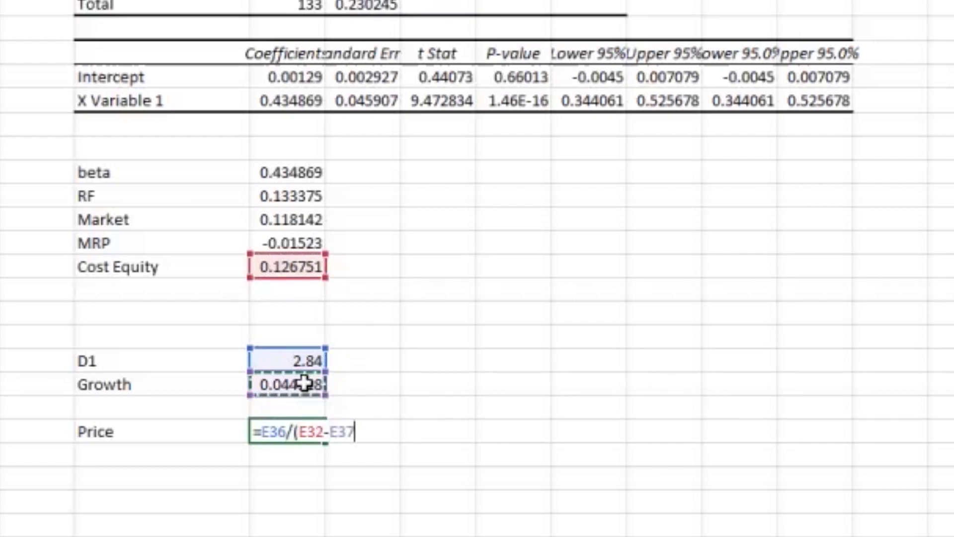
pyautogui.write(')')
pyautogui.press('Return')
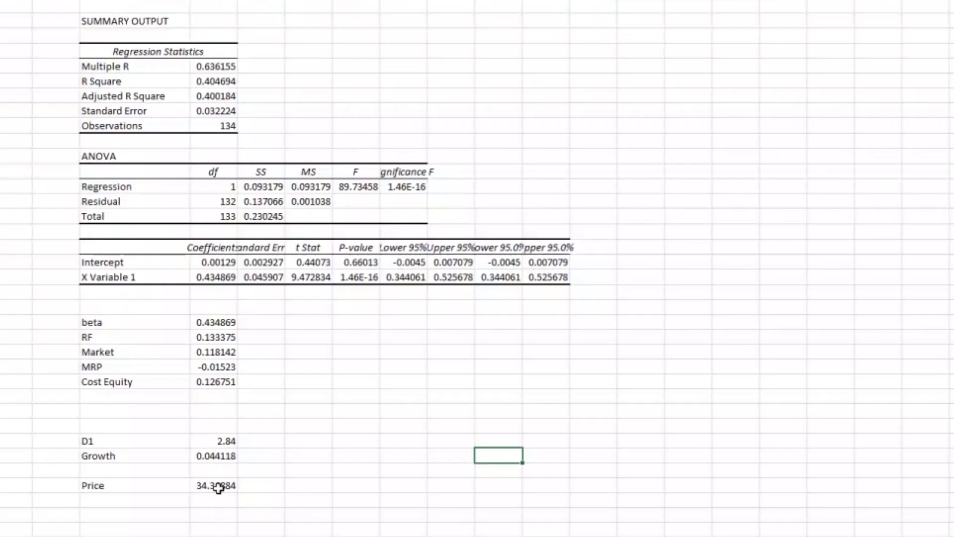
# - Replace the Cost Equity reference in Price with a 0.05 required return, giving 482.8
pyautogui.click(218, 488)
pyautogui.press('F2')
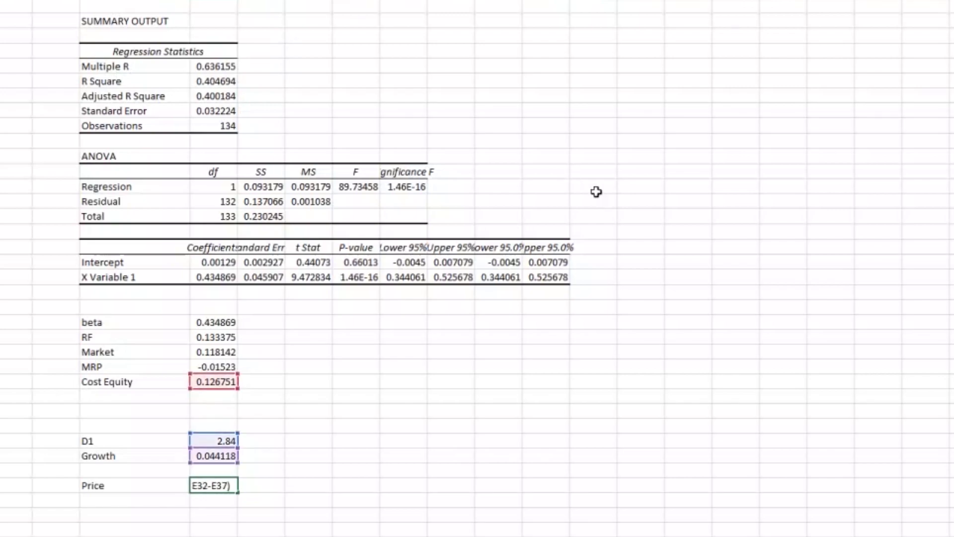
pyautogui.press('Left')
pyautogui.press('Left')
pyautogui.press('Left')
pyautogui.press('Left')
pyautogui.press('Left')
pyautogui.press('BackSpace')
pyautogui.press('BackSpace')
pyautogui.press('BackSpace')
pyautogui.write('.05')
pyautogui.press('Return')
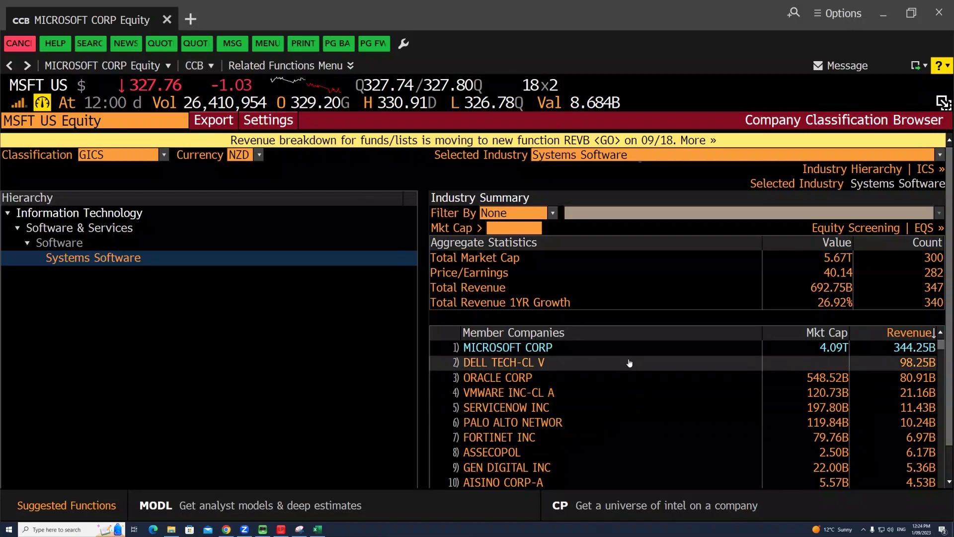
# - Review MSFT's valuation ratios on the DES Ratios tab, then launch Bloomberg Spreadsheet Builder in Excel
pyautogui.scroll(-5, 630, 363)
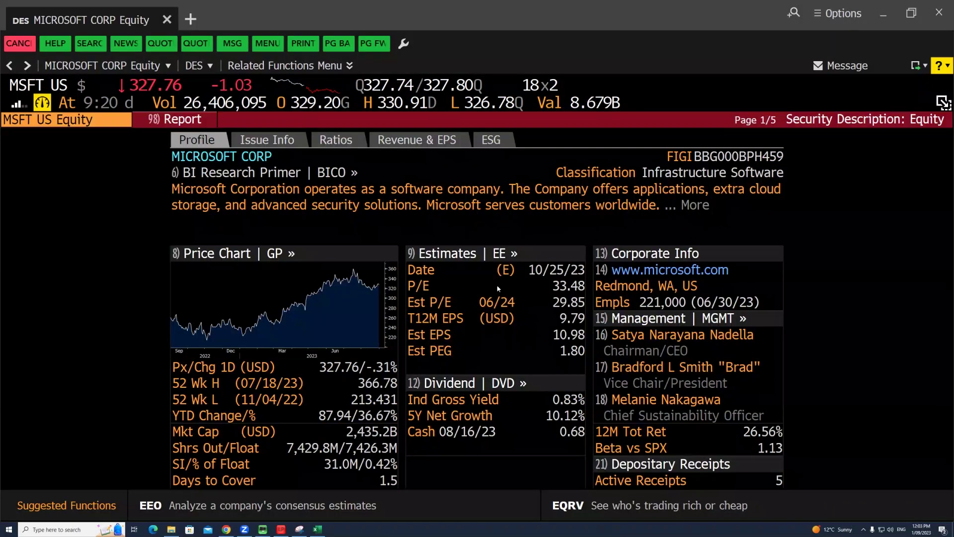
pyautogui.click(349, 141)
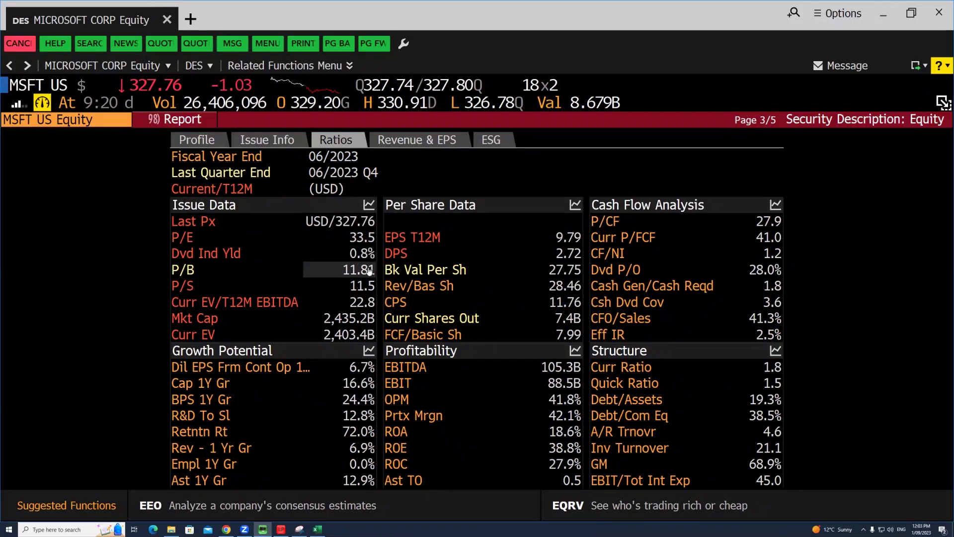
pyautogui.moveTo(369, 271)
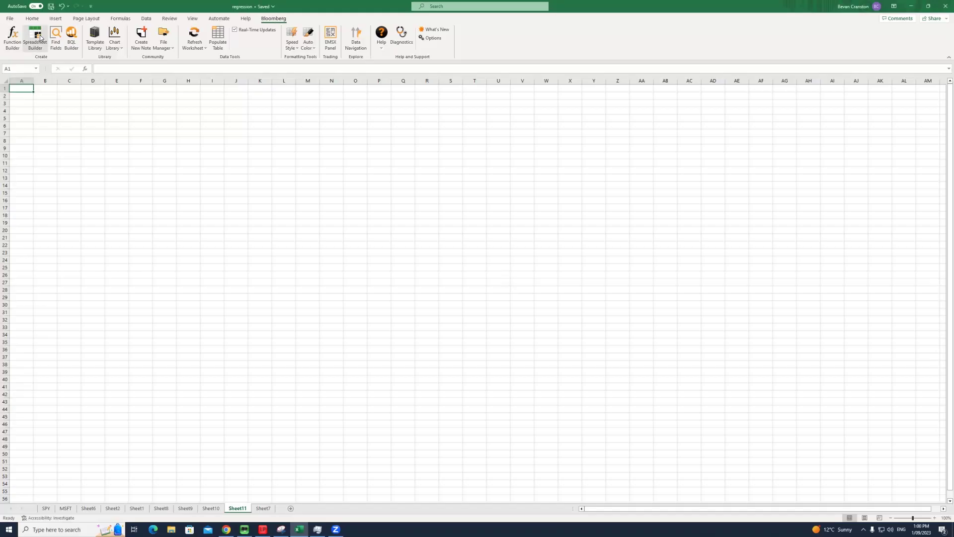
pyautogui.click(35, 37)
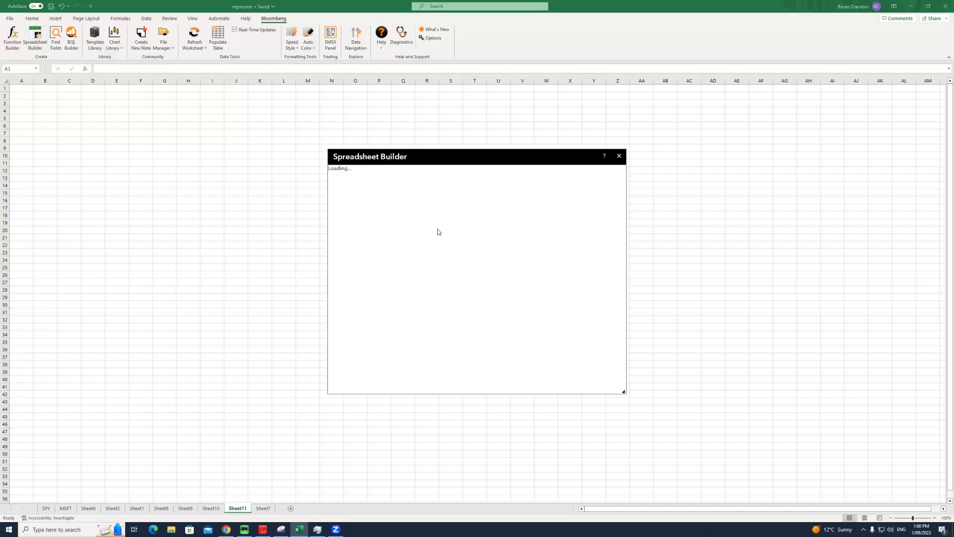
# - Start a blank data table and add MSFT, ORCL and VMware as securities
pyautogui.click(400, 319)
pyautogui.click(570, 378)
pyautogui.click(364, 203)
pyautogui.write('MSFT')
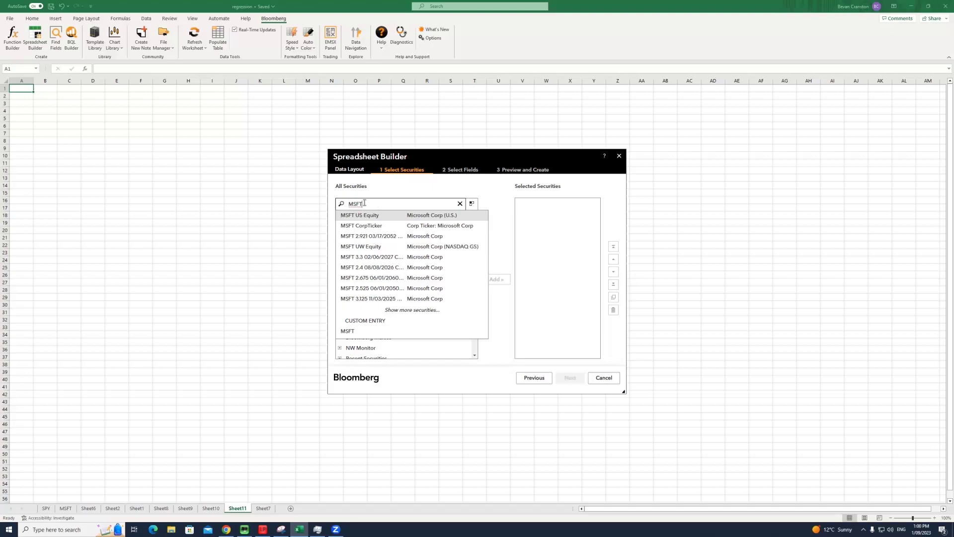
pyautogui.press('Return')
pyautogui.write('SPY')
pyautogui.press('Return')
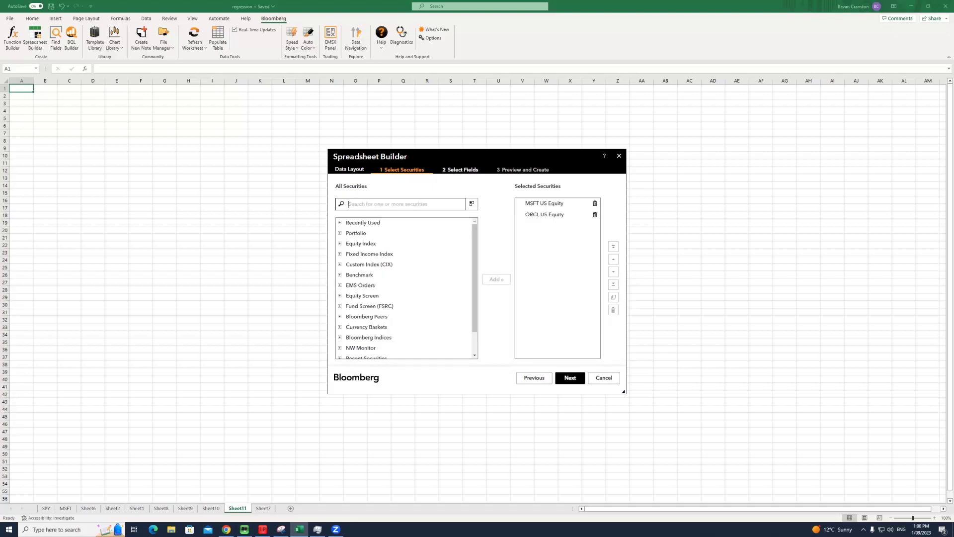
pyautogui.click(244, 529)
pyautogui.click(299, 529)
pyautogui.click(426, 203)
pyautogui.write('VMWARE')
pyautogui.press('Return')
# - Add the best-estimate P/B, P/E and EV to EBITDA fields
pyautogui.click(569, 377)
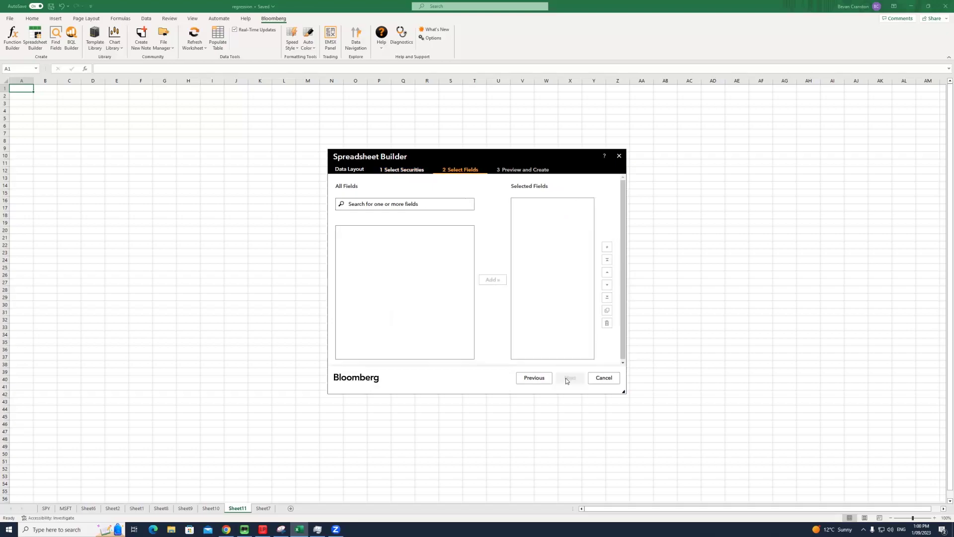
pyautogui.click(401, 205)
pyautogui.write('p/b')
pyautogui.press('Return')
pyautogui.write('p/')
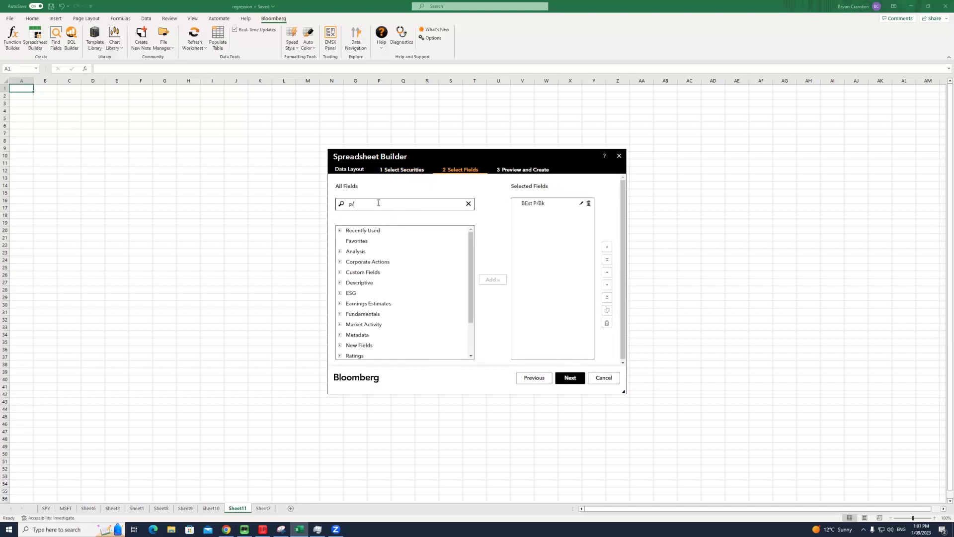
pyautogui.write('e')
pyautogui.press('Return')
pyautogui.write('ebitda')
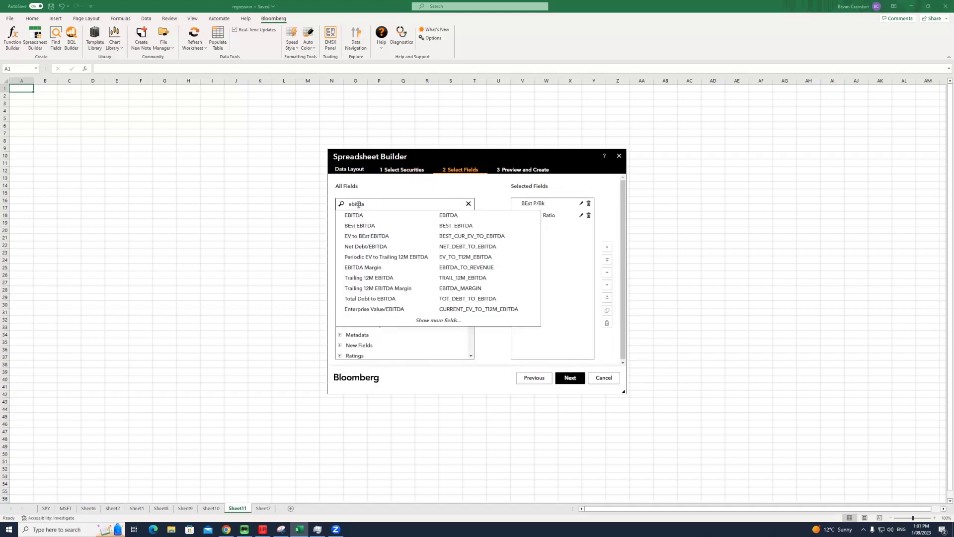
pyautogui.click(369, 237)
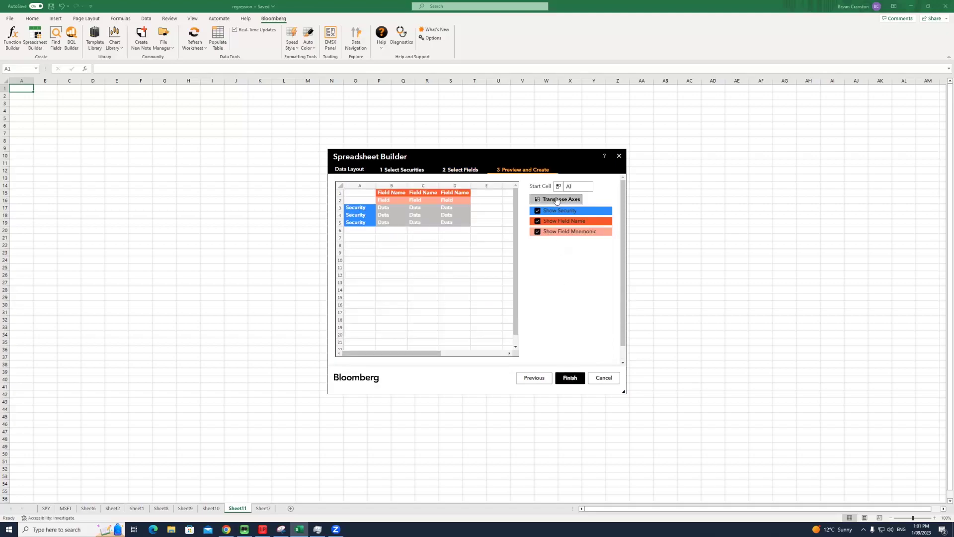
# - Transpose axes so companies run across columns, create the table and autofit columns A:E
pyautogui.click(557, 200)
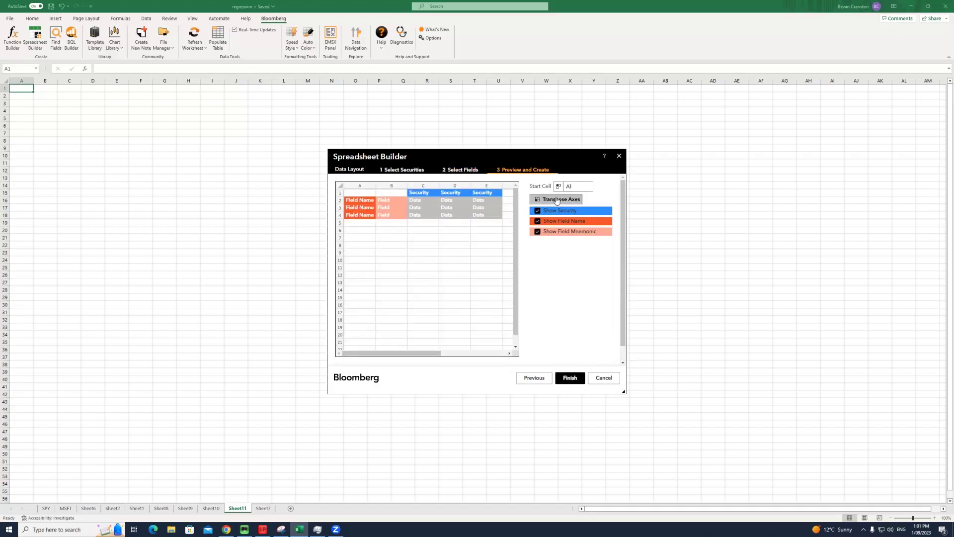
pyautogui.click(569, 377)
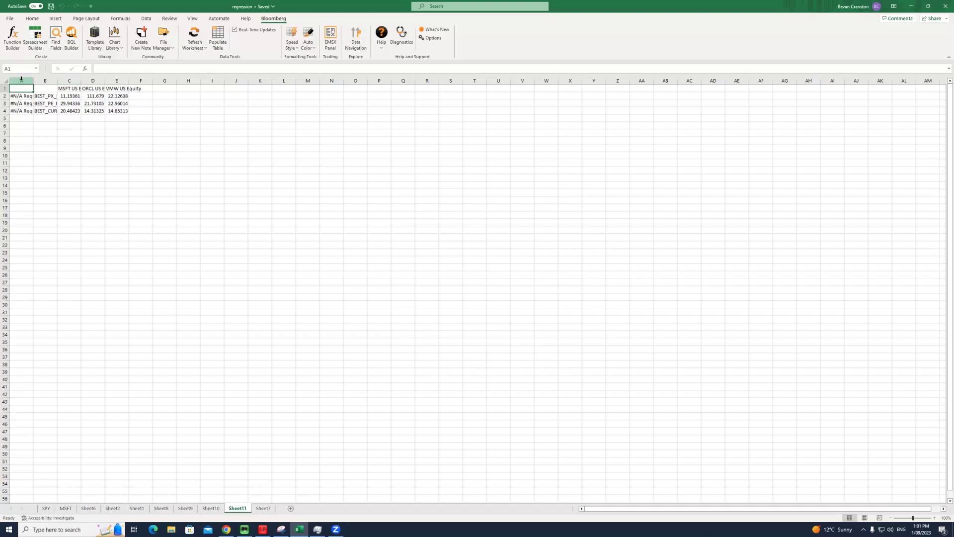
pyautogui.moveTo(21, 79); pyautogui.dragTo(129, 80)
pyautogui.doubleClick(129, 81)
pyautogui.click(328, 207)
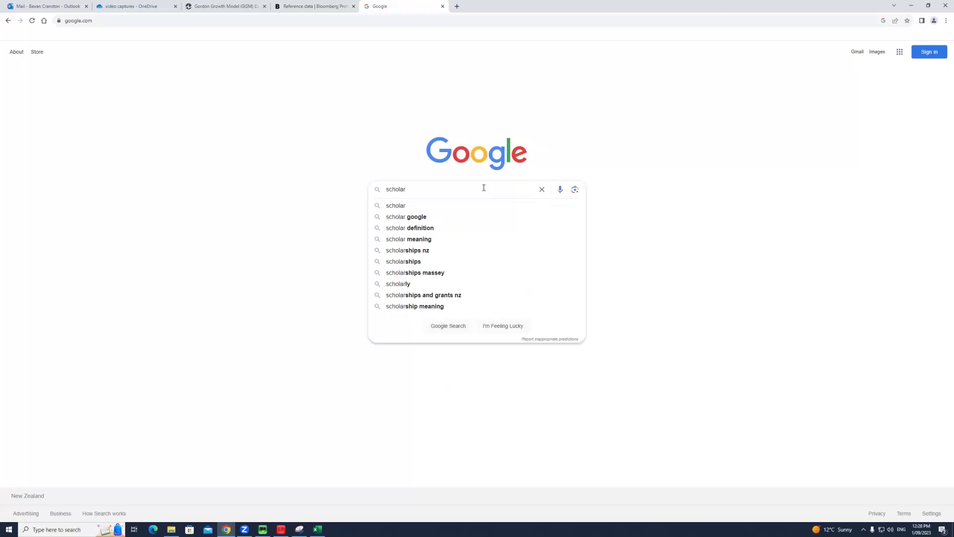
# - Search Google Scholar for 'lie and lie' to find the 2002 multiples paper
pyautogui.press('Return')
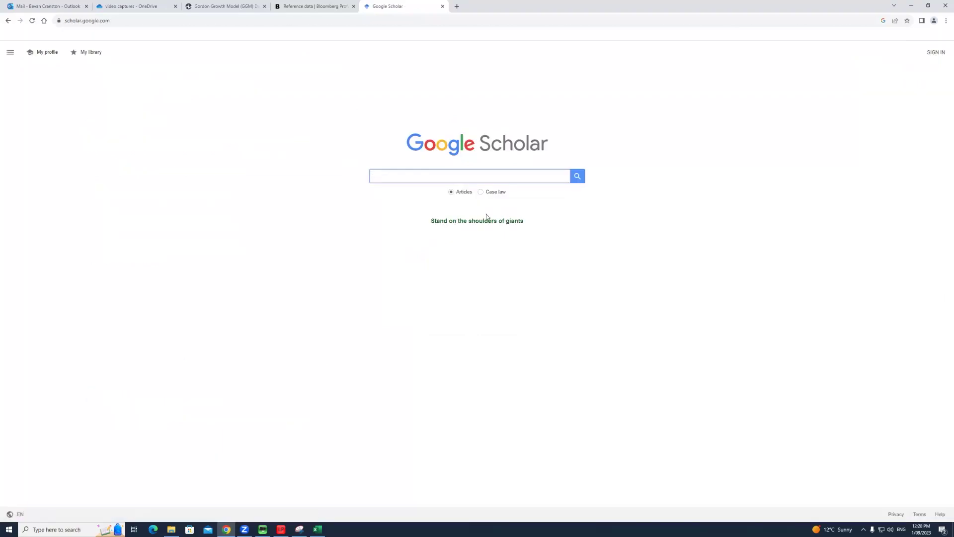
pyautogui.click(461, 176)
pyautogui.write('lie and lie 2002')
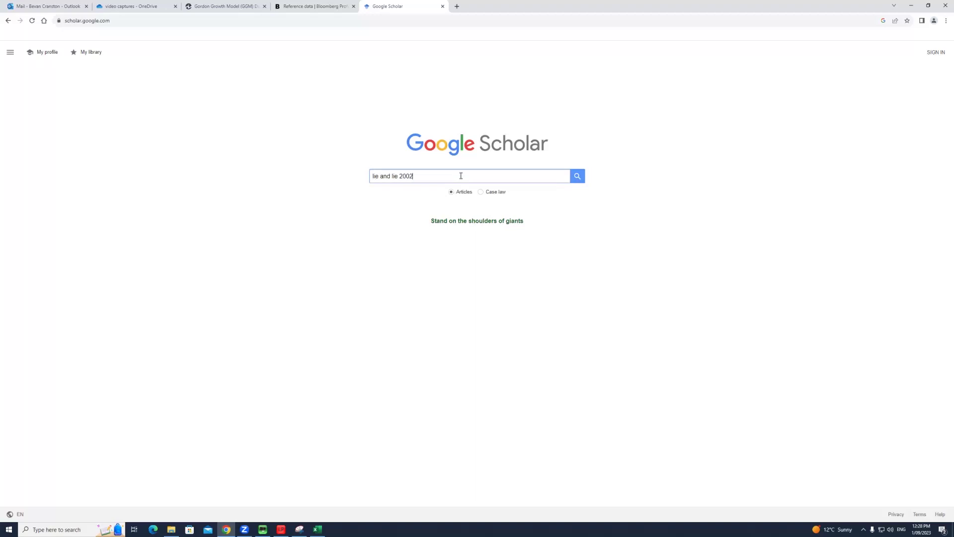
pyautogui.press('Return')
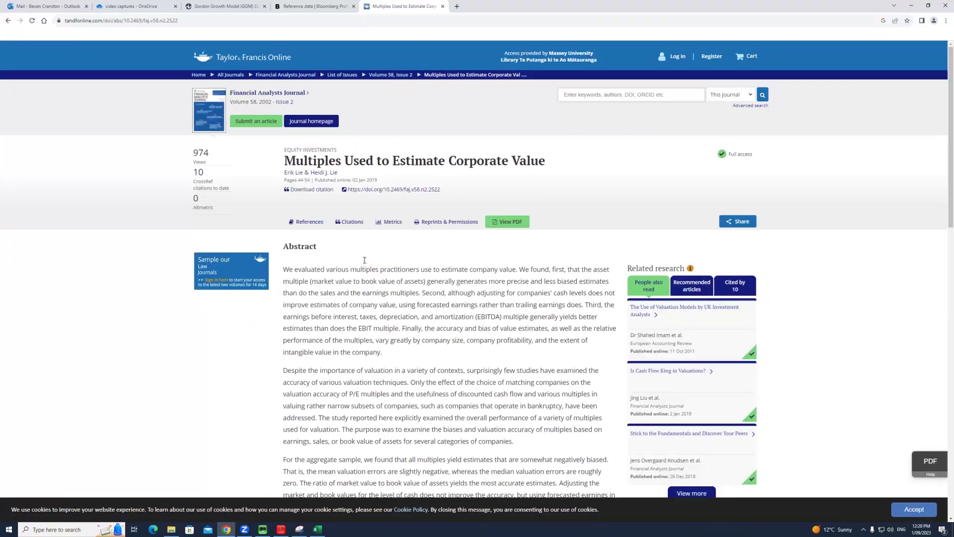
pyautogui.scroll(-2, 364, 260)
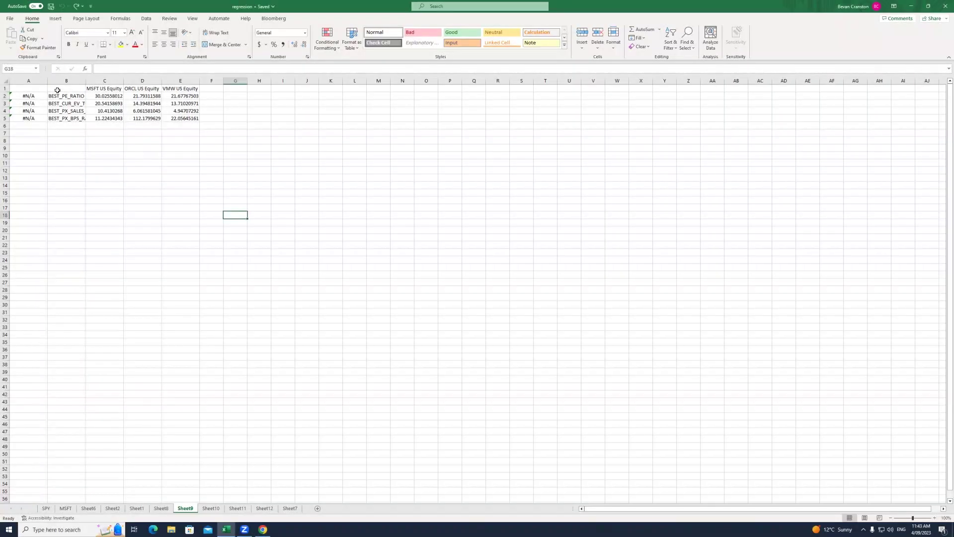
# - Paste the multiples block B1:E5 transposed at D18
pyautogui.moveTo(58, 90); pyautogui.dragTo(168, 123)
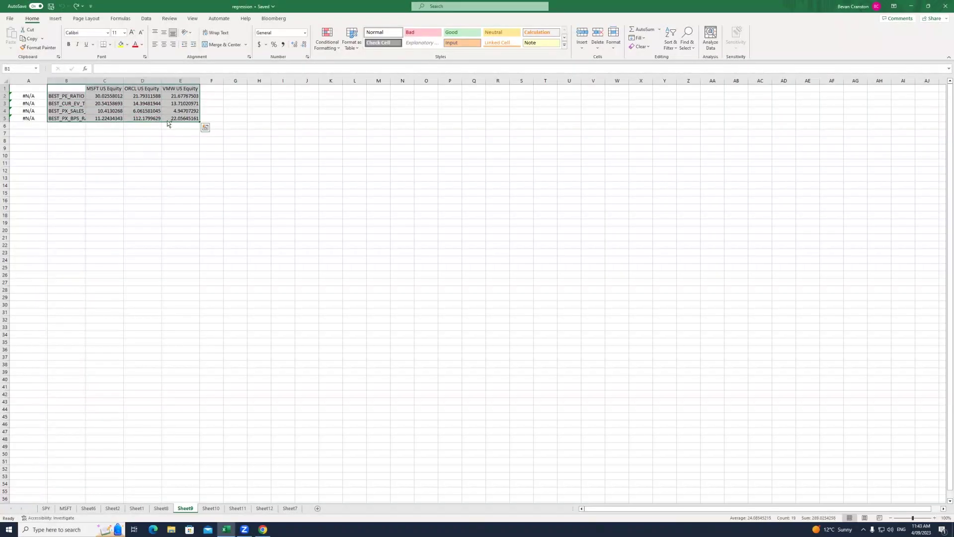
pyautogui.click(142, 216)
pyautogui.click(10, 49)
pyautogui.click(37, 83)
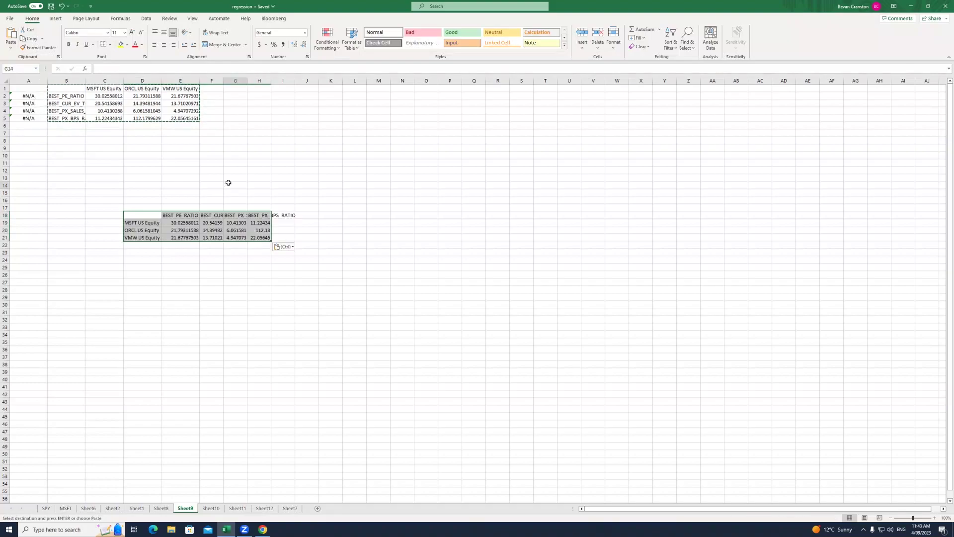
# - Format D18:H21 as a table with a dark style
pyautogui.moveTo(152, 217); pyautogui.dragTo(261, 236)
pyautogui.click(351, 34)
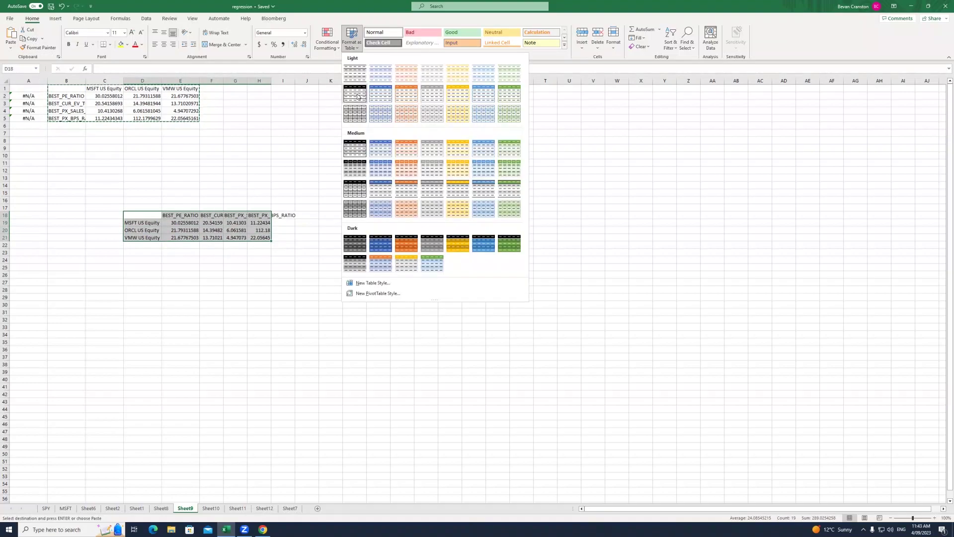
pyautogui.click(531, 236)
pyautogui.click(543, 256)
pyautogui.click(313, 269)
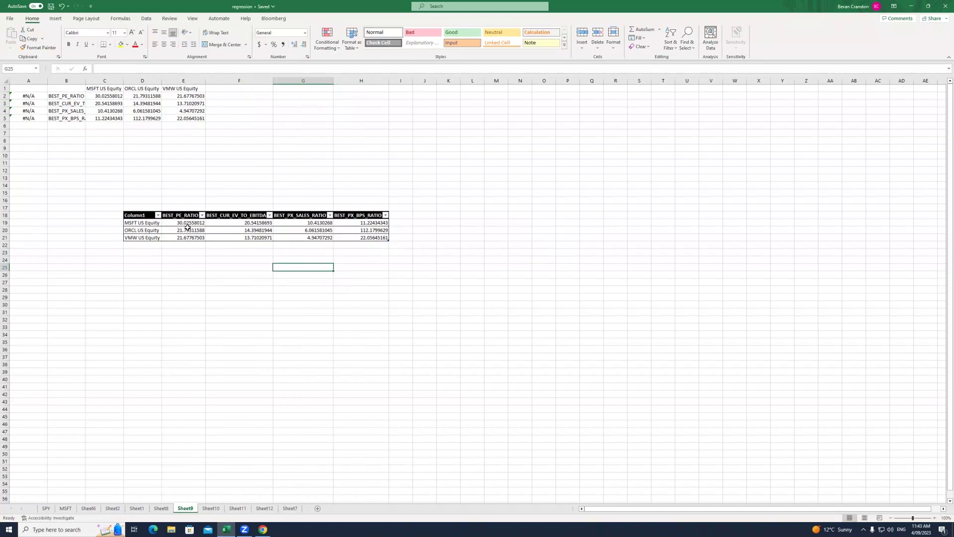
# - Sort the table by BEST_PE_RATIO from smallest to largest
pyautogui.moveTo(183, 215); pyautogui.dragTo(183, 238)
pyautogui.click(32, 19)
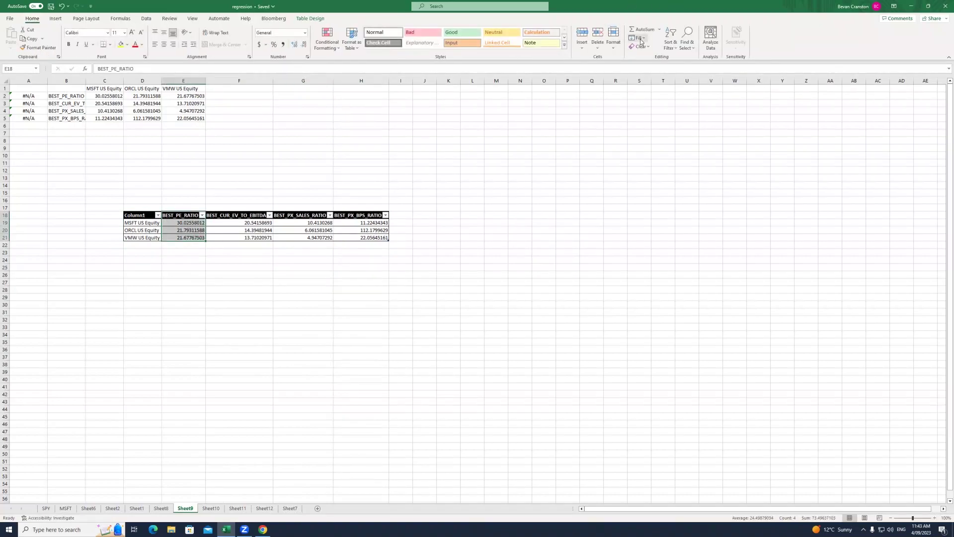
pyautogui.click(669, 46)
pyautogui.click(670, 59)
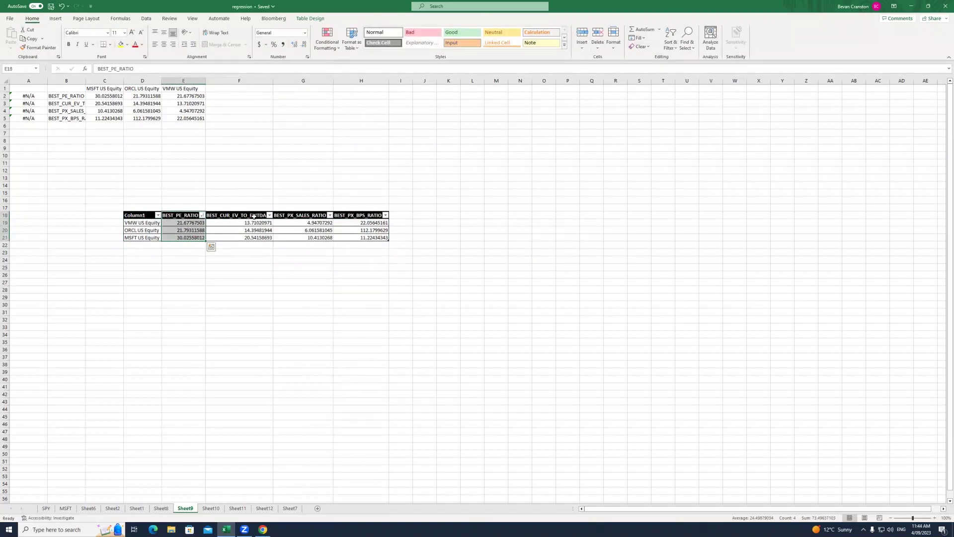
pyautogui.moveTo(367, 213); pyautogui.dragTo(359, 237)
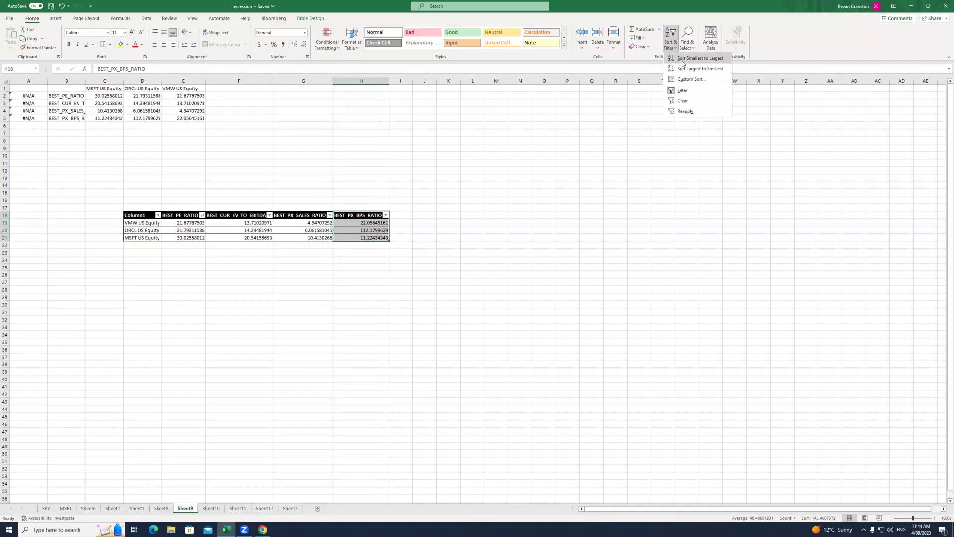